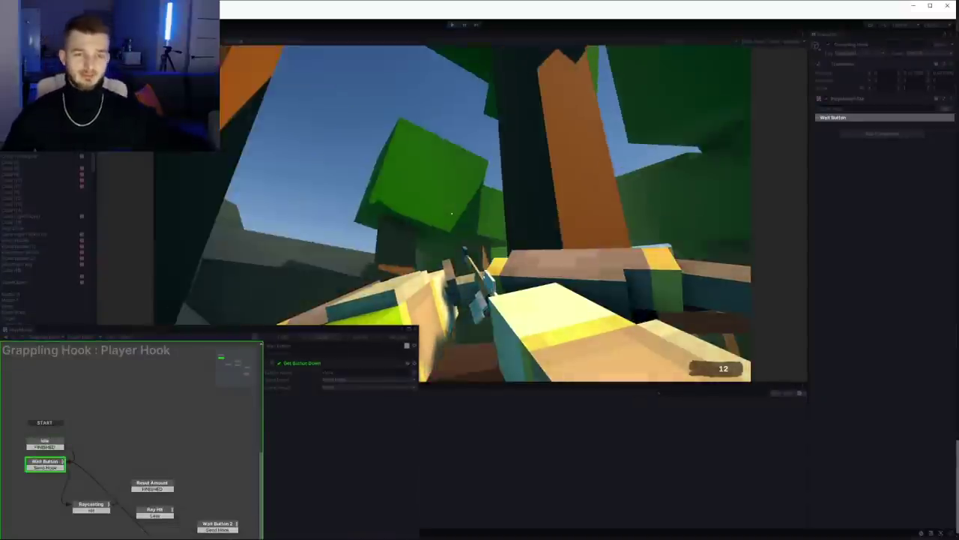
# Fire the grappling hook five times to pull the player up into the tree canopy
pyautogui.click(452, 214)
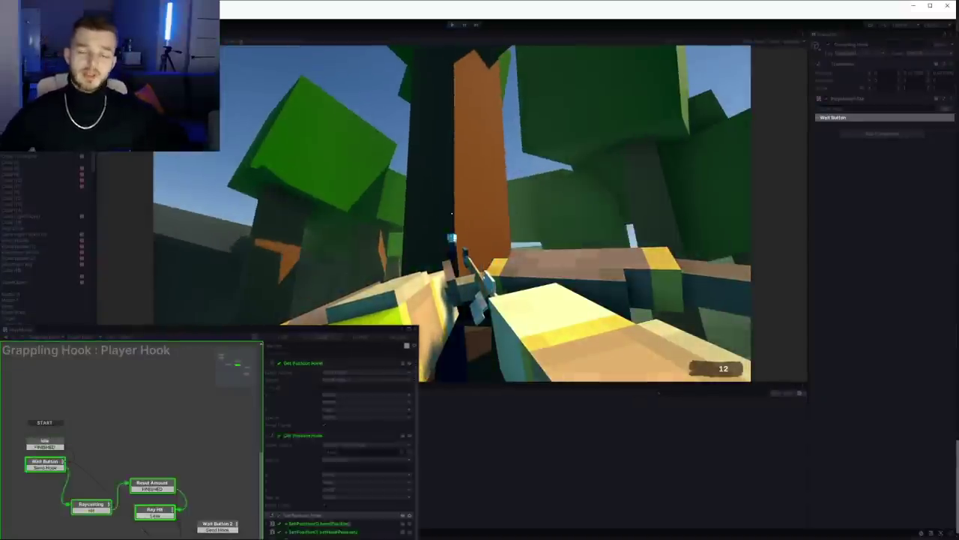
pyautogui.click(452, 214)
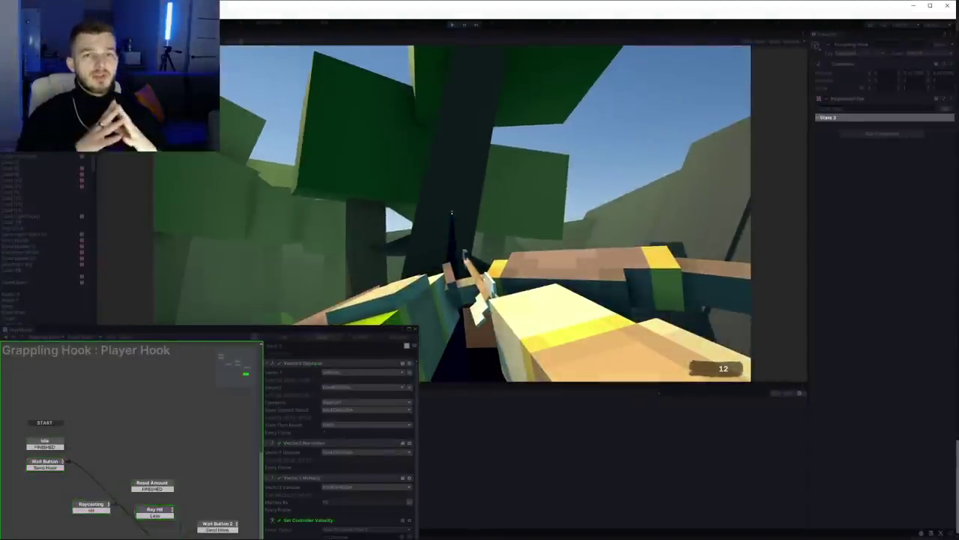
pyautogui.click(452, 214)
pyautogui.click(452, 214)
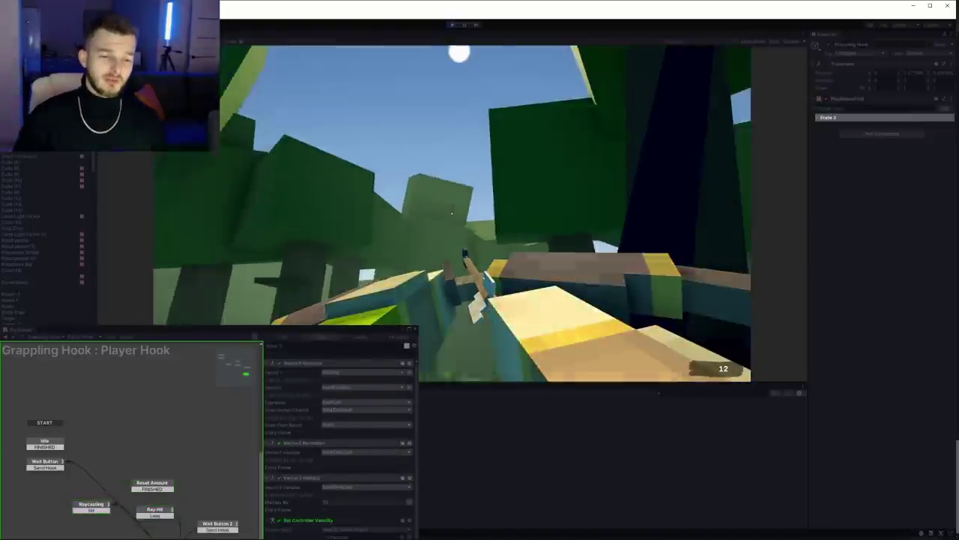
pyautogui.click(452, 214)
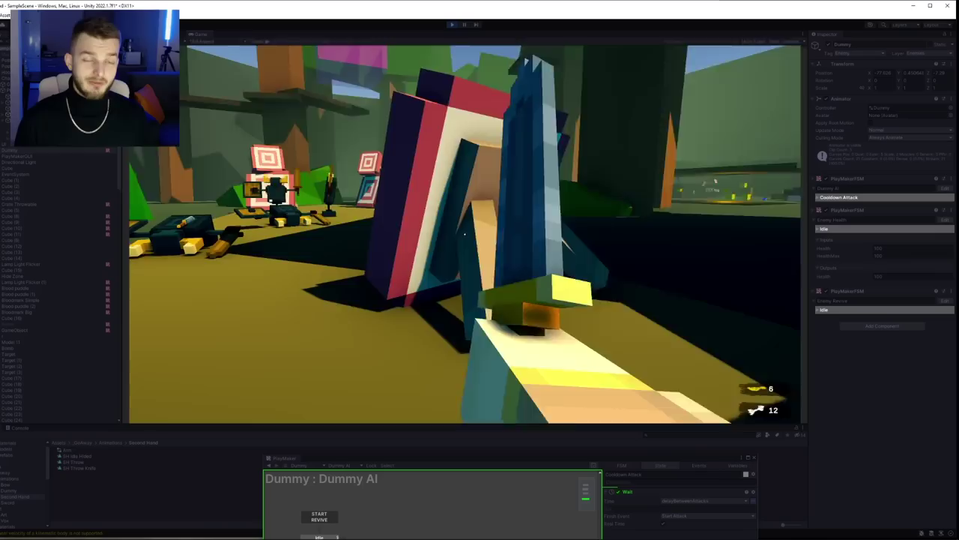
# Shoot once at the target dummies, dropping the ammo count from 6 to 5
pyautogui.click(464, 233)
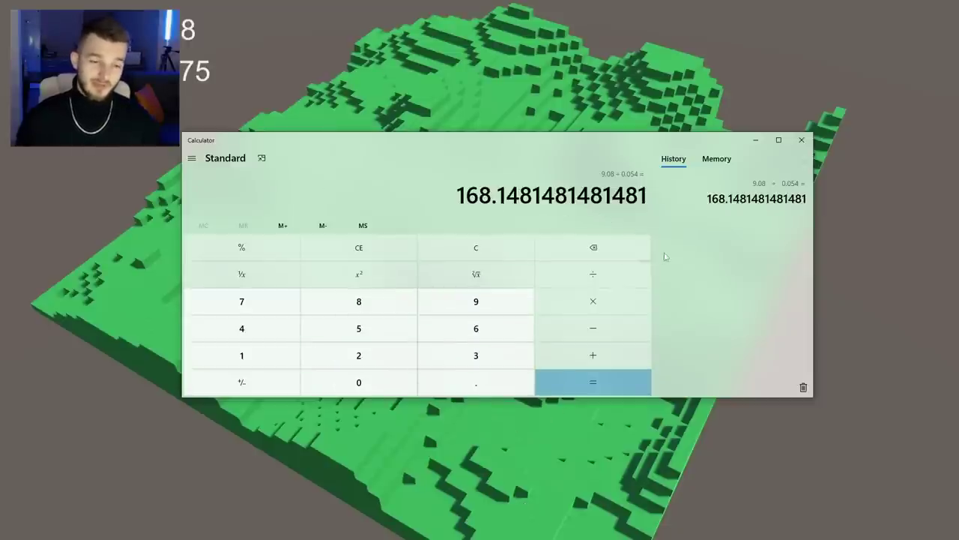
# Close the Calculator window showing 168.1481481481481
pyautogui.click(800, 141)
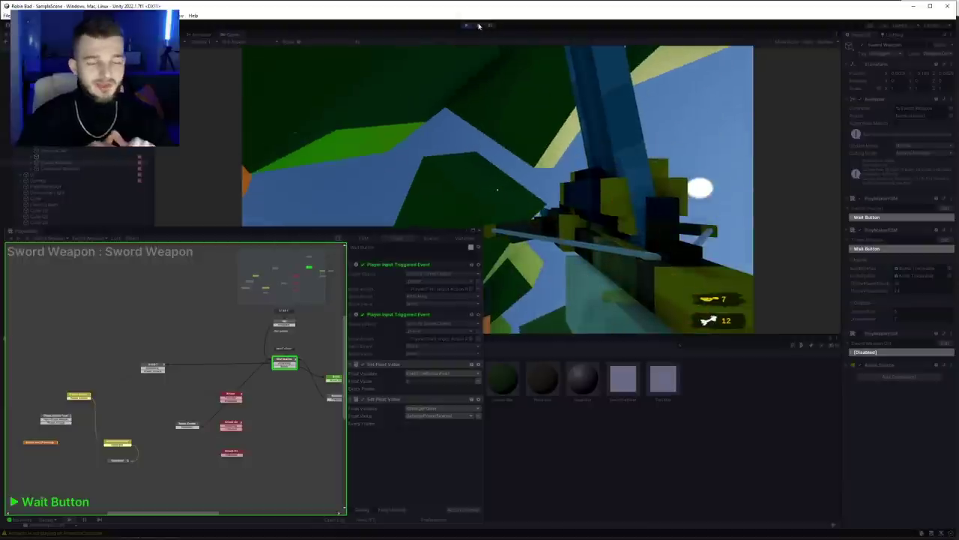
# Swing the sword repeatedly, cycling its state machine through Attack, Power Attack and Cooldown
pyautogui.click(93, 170)
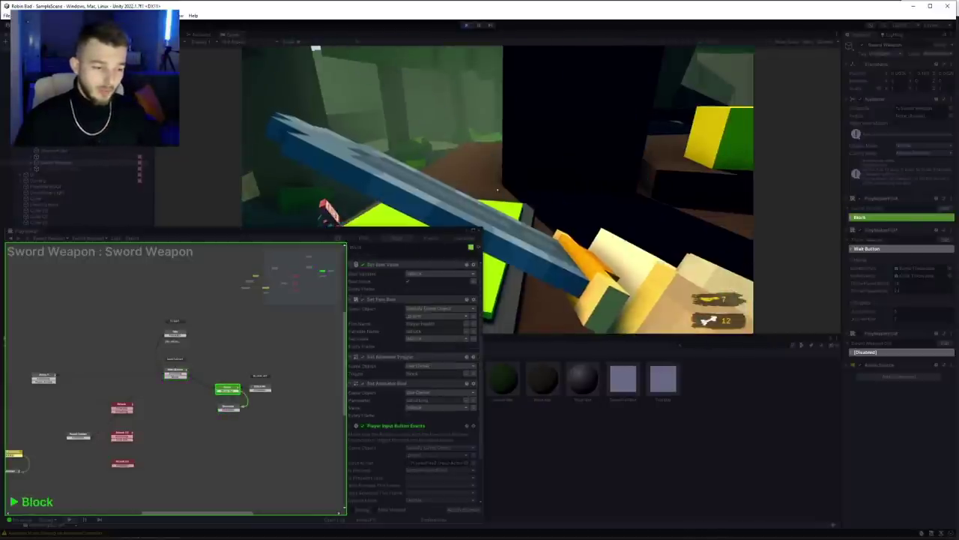
pyautogui.click(496, 189)
pyautogui.click(497, 190)
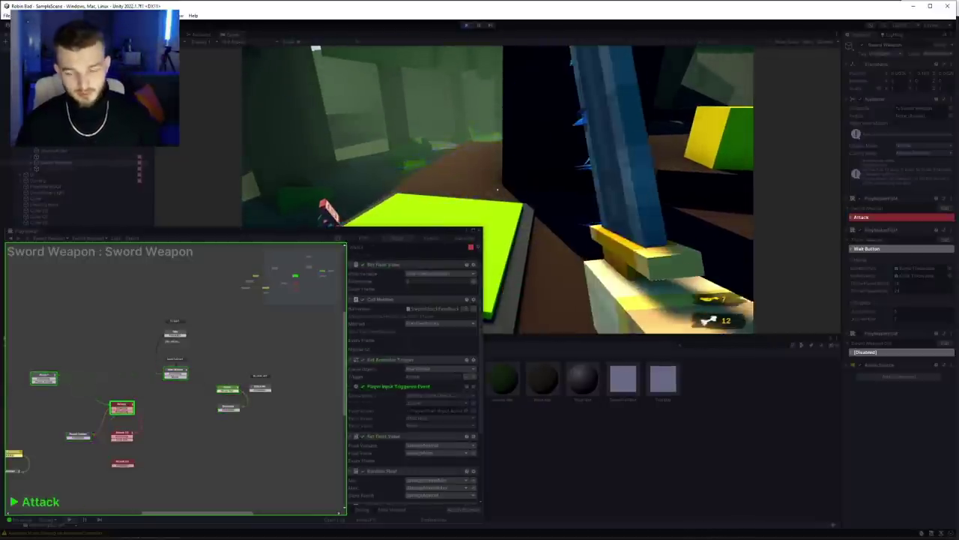
pyautogui.click(497, 189)
pyautogui.click(497, 190)
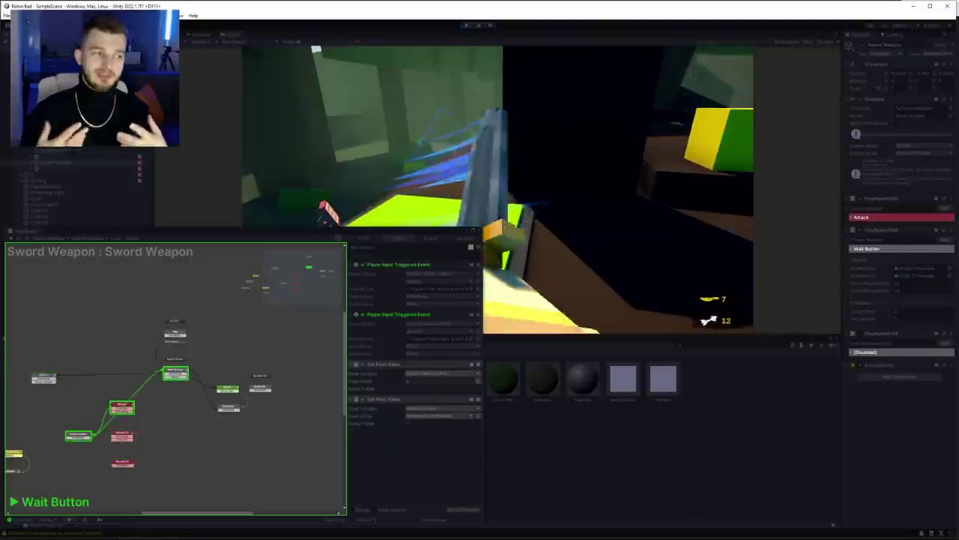
pyautogui.click(497, 189)
pyautogui.click(497, 189)
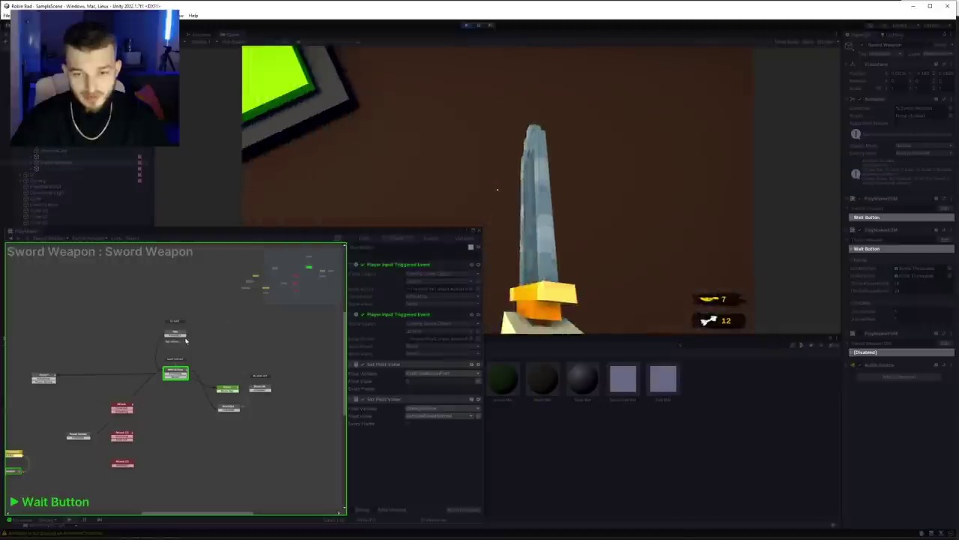
# Chain further sword attacks into Attack 02, then display the Bow Weapon's Bow Shooting FSM
pyautogui.scroll(2, 149, 371)
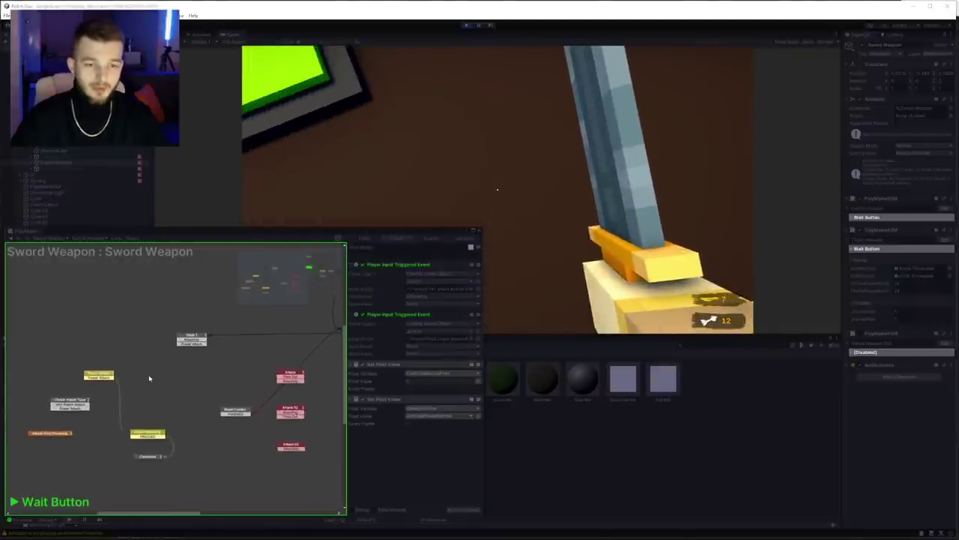
pyautogui.click(496, 190)
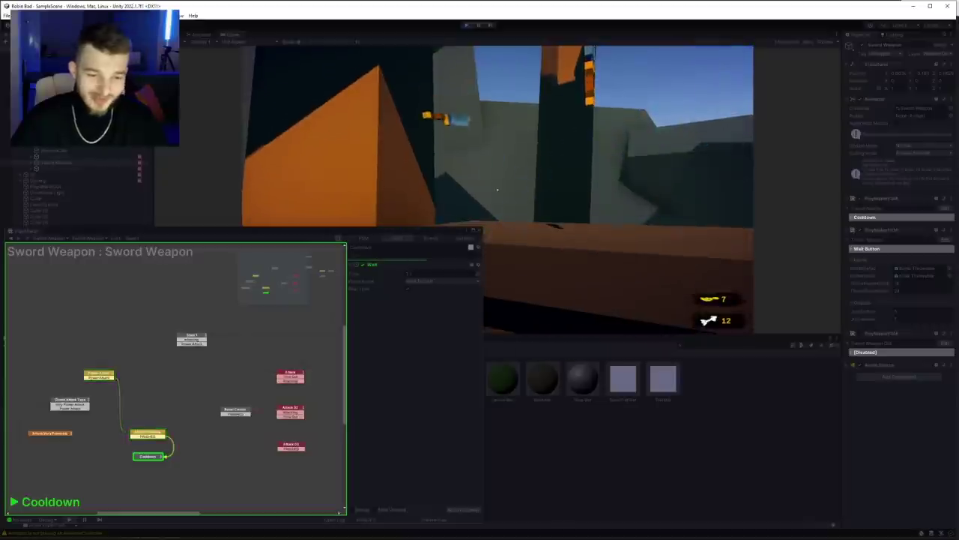
pyautogui.click(497, 190)
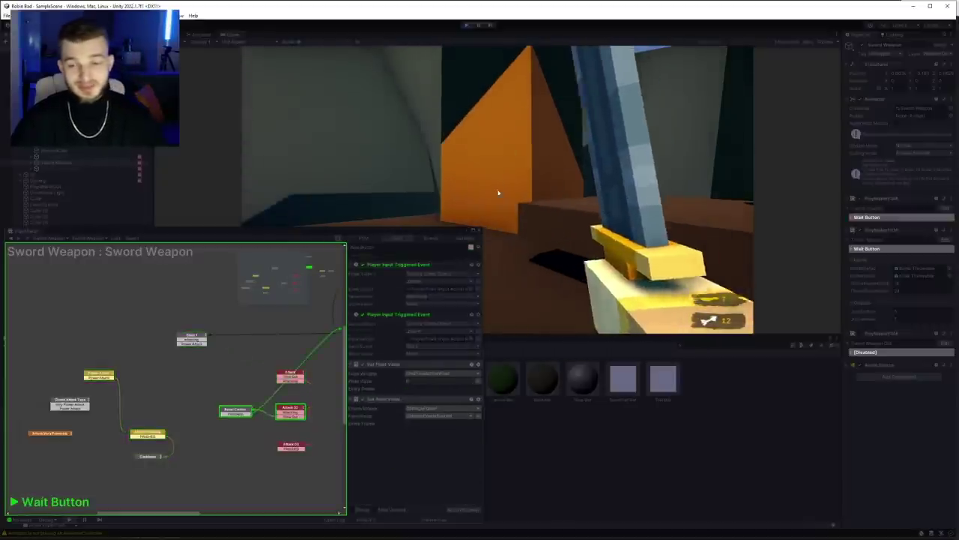
pyautogui.click(55, 162)
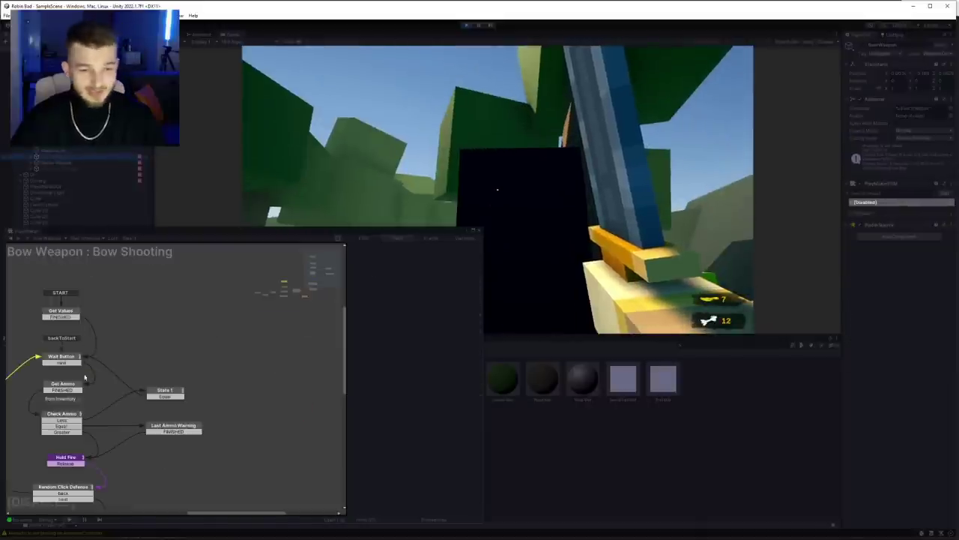
# Pan the Bow Shooting graph to bring the lower ammo-check states into view
pyautogui.moveTo(84, 377); pyautogui.dragTo(213, 338, button='middle')
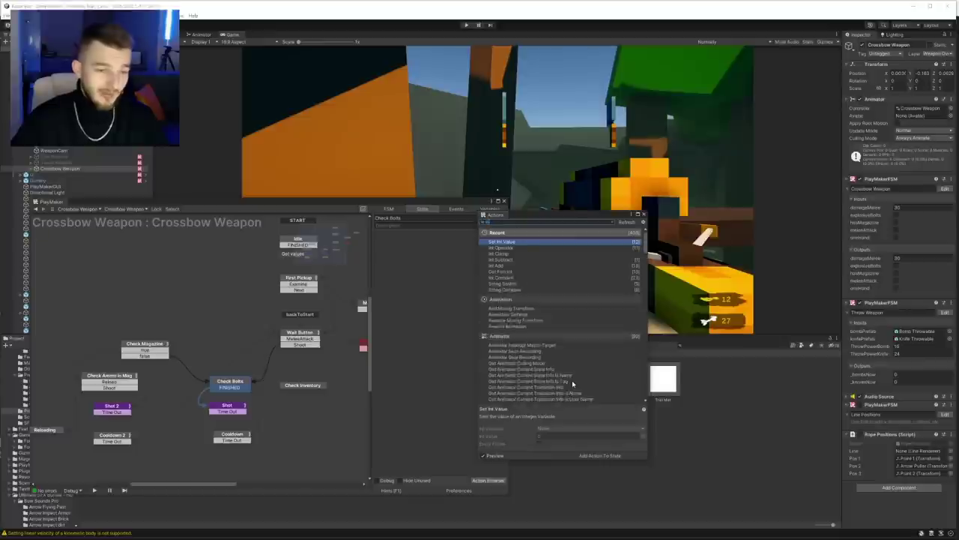
# Add an Int Compare action to Check Bolts and choose a variable for Integer 1
pyautogui.write('t')
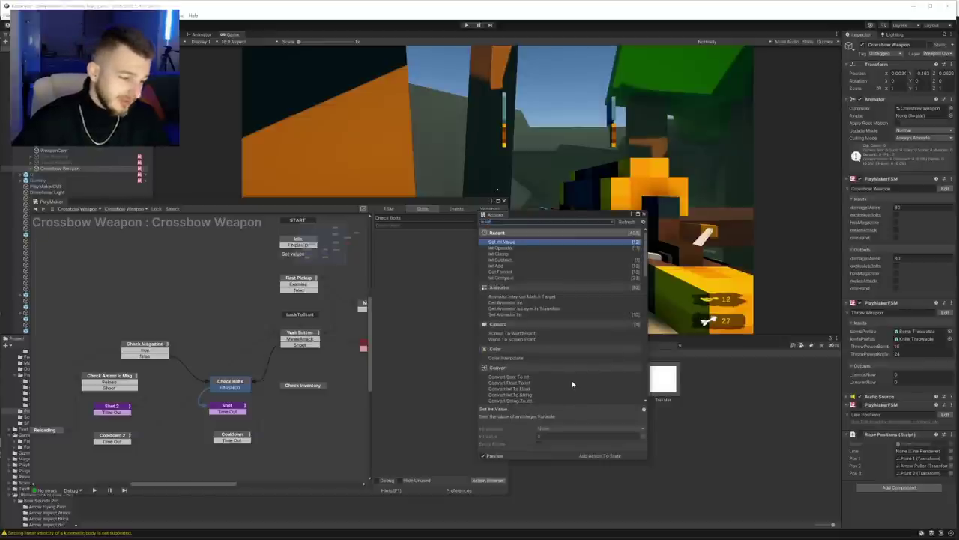
pyautogui.press('Down')
pyautogui.press('Down')
pyautogui.press('Down')
pyautogui.press('Down')
pyautogui.press('Down')
pyautogui.press('Down')
pyautogui.press('Return')
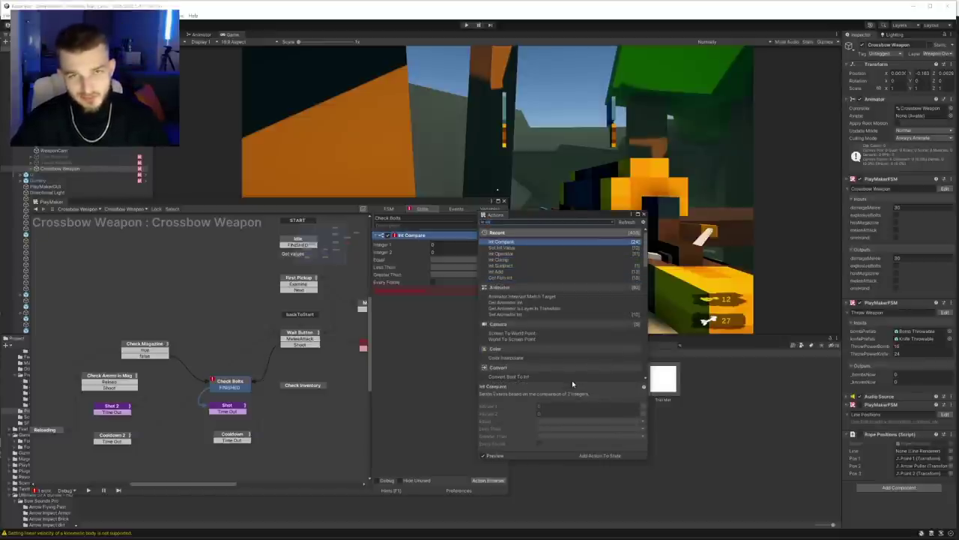
pyautogui.click(433, 245)
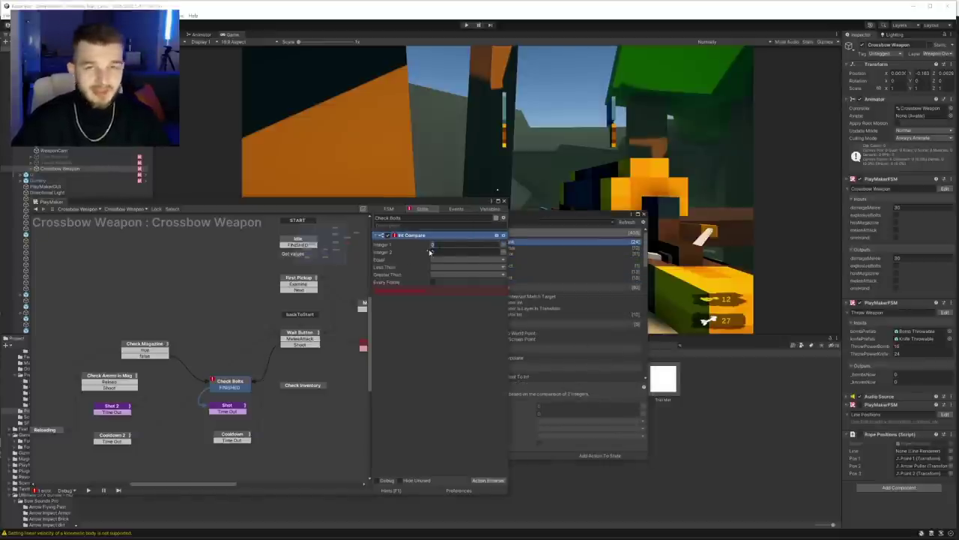
pyautogui.click(502, 245)
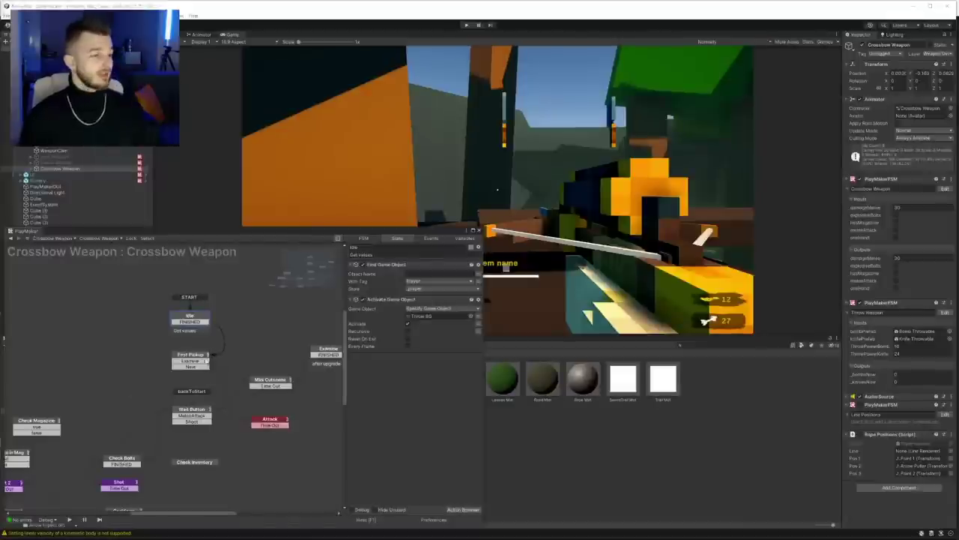
# Review the actions in the First Pickup and Mini Cutscene states
pyautogui.click(201, 362)
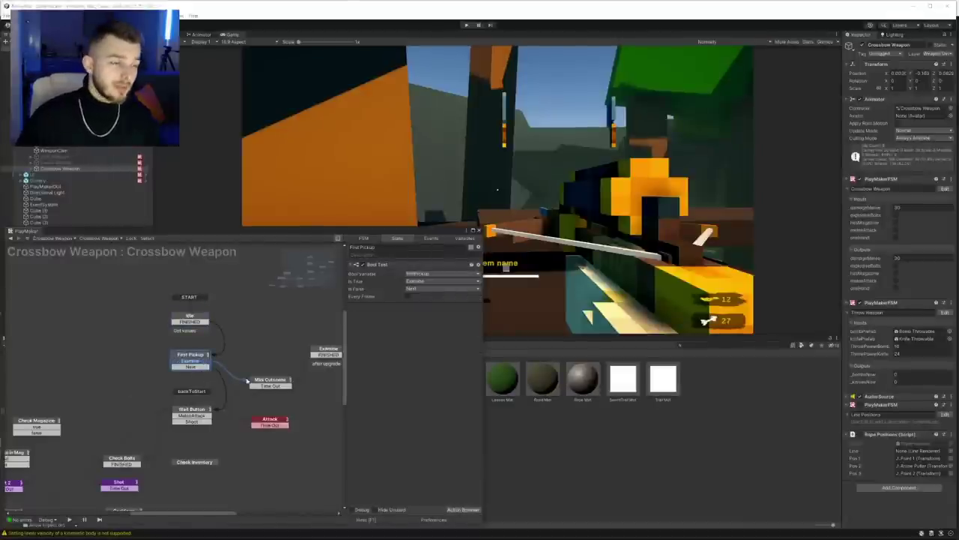
pyautogui.click(267, 383)
pyautogui.moveTo(278, 359); pyautogui.dragTo(224, 359, button='middle')
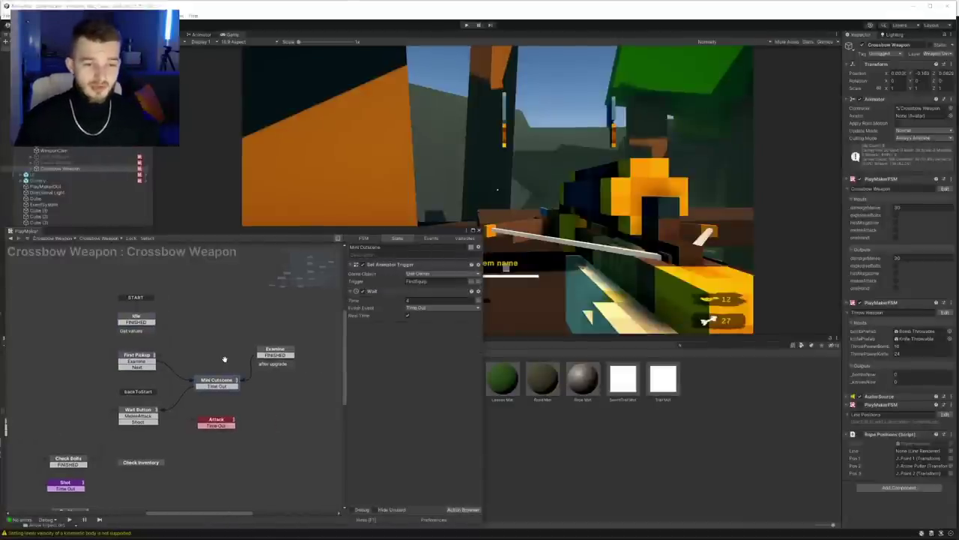
# In the Animator, select the Crossbow Equip → Crossbow FirstEquip transition showing its FirstEquip condition
pyautogui.click(209, 35)
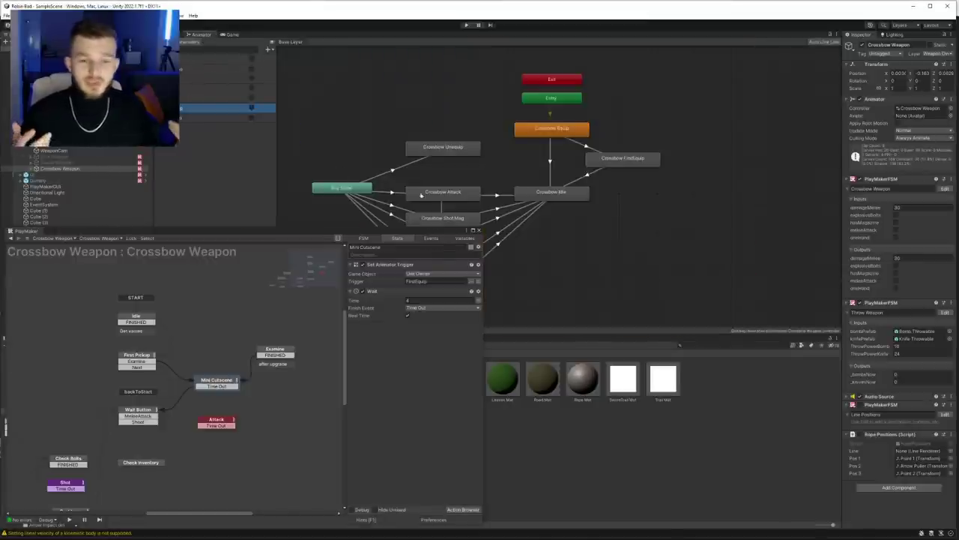
pyautogui.moveTo(575, 133); pyautogui.dragTo(531, 133, button='middle')
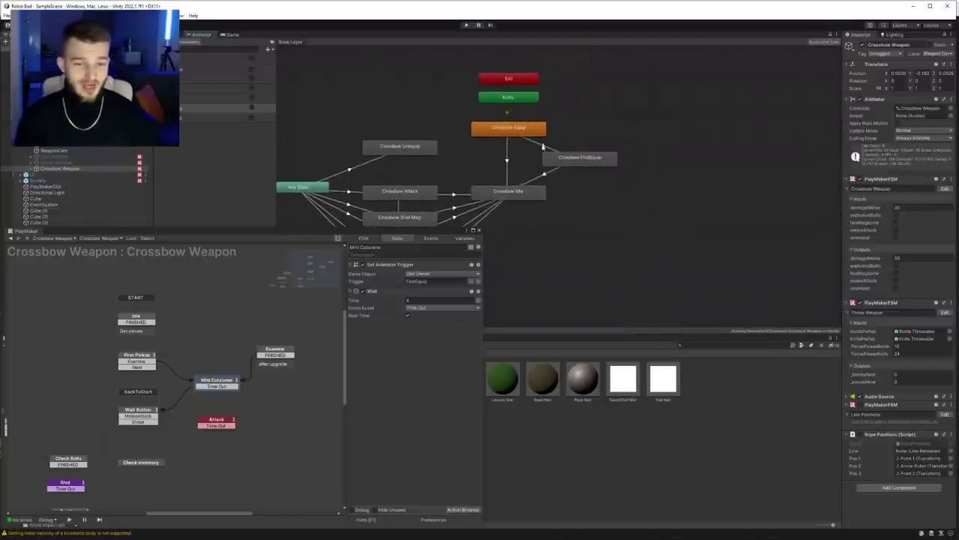
pyautogui.click(543, 146)
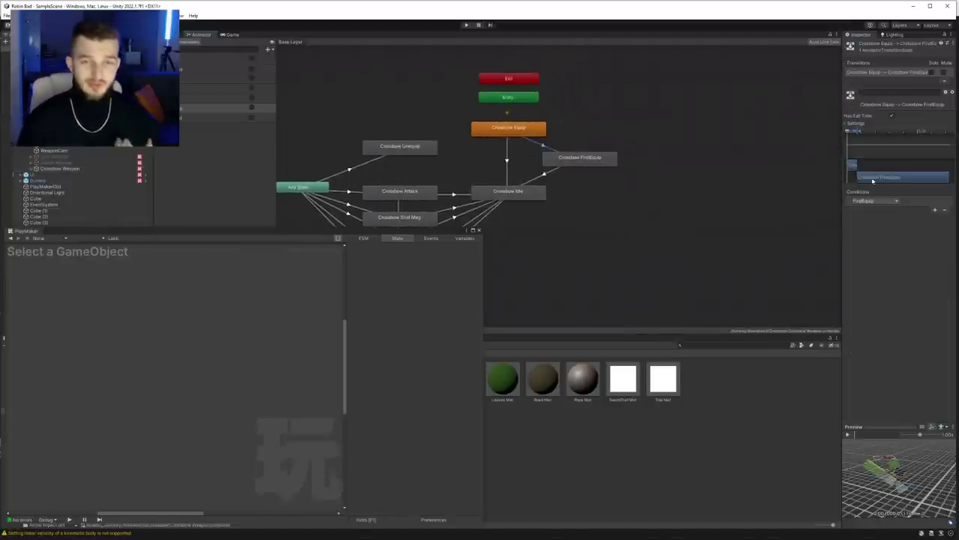
# Bring up the Animation window with Ctrl+6 and move the floating state editor aside
pyautogui.click(184, 36)
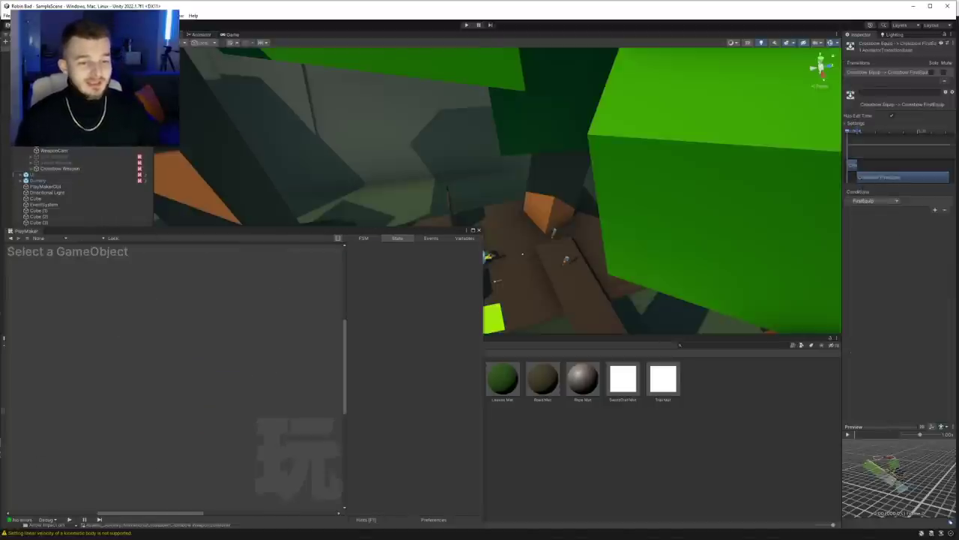
pyautogui.click(230, 36)
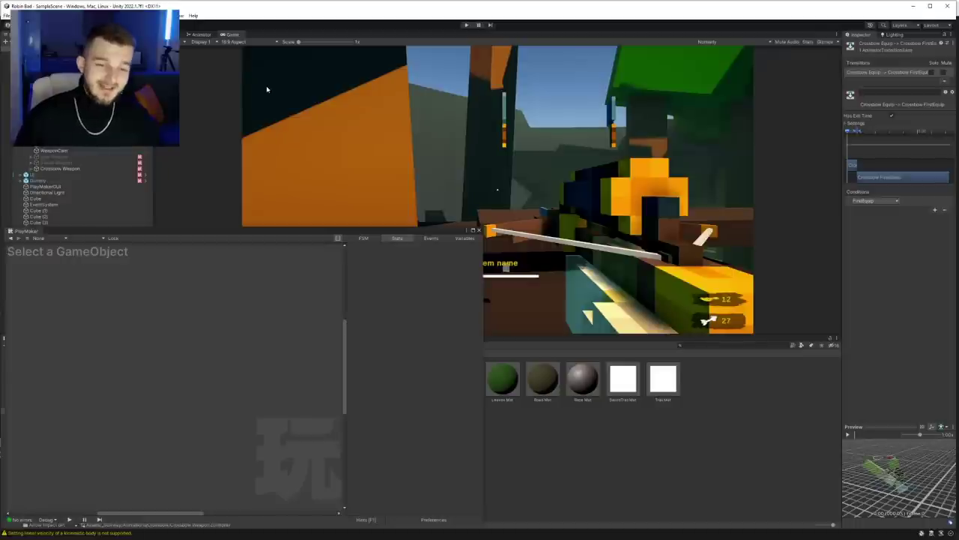
pyautogui.hotkey('ctrl', '6')
pyautogui.moveTo(368, 233); pyautogui.dragTo(342, 440)
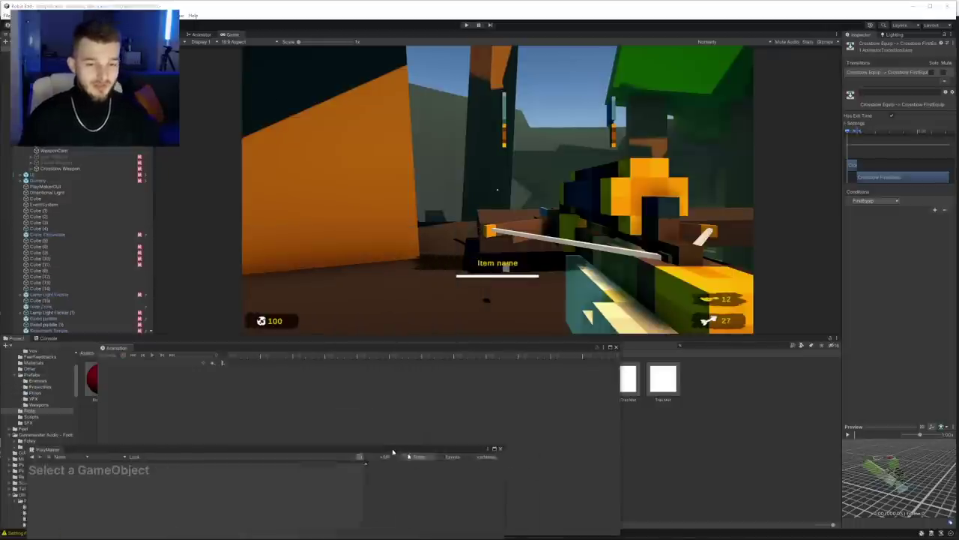
# Preview the Crossbow FirstEquip clip on the Crossbow Weapon object
pyautogui.click(79, 170)
pyautogui.click(132, 363)
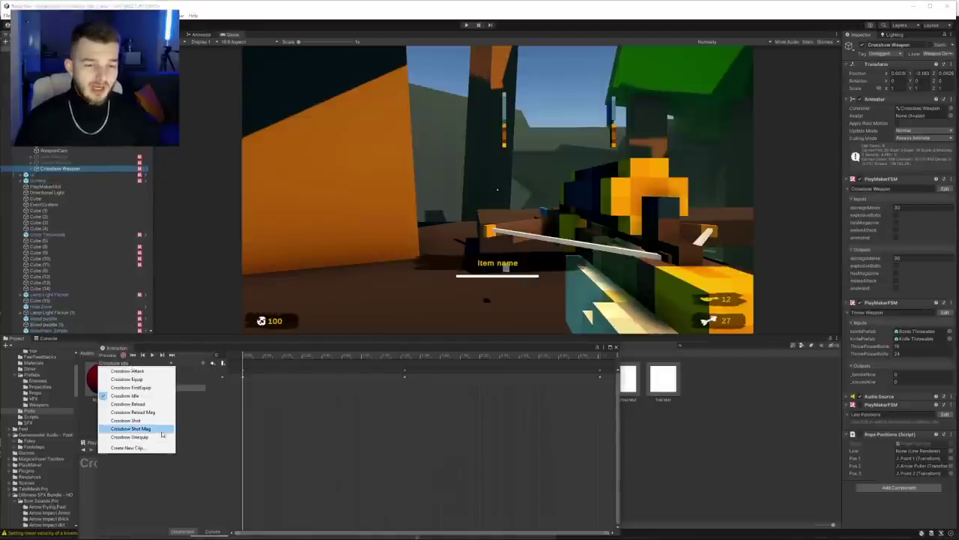
pyautogui.click(154, 387)
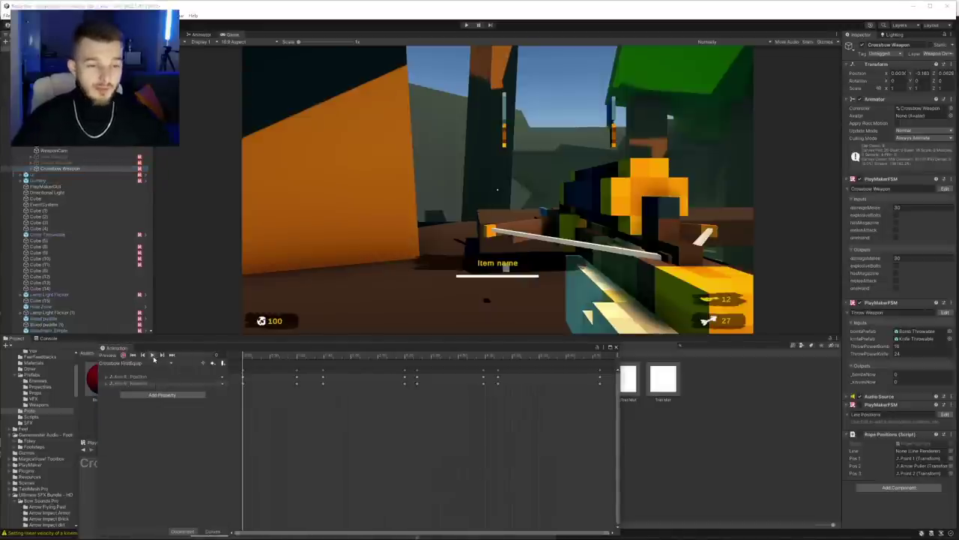
pyautogui.click(153, 356)
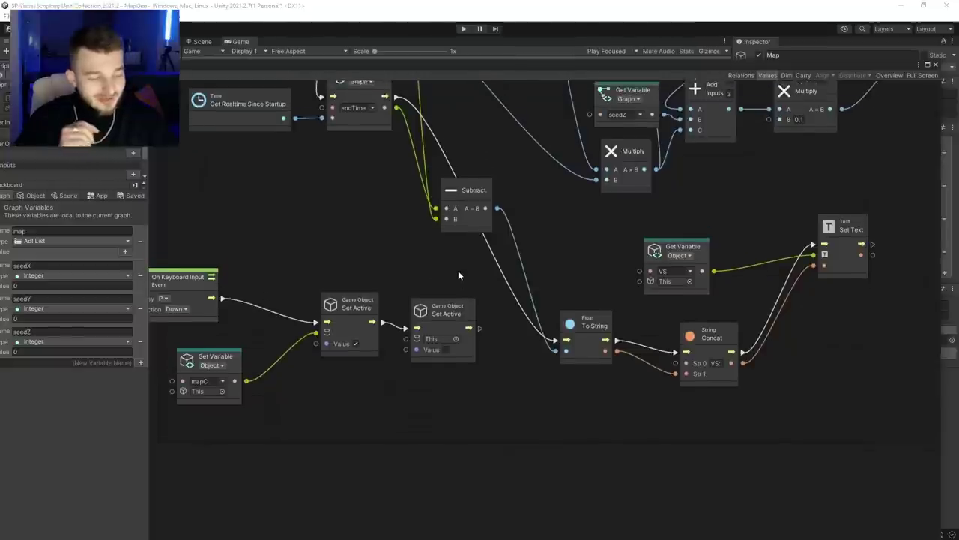
pyautogui.scroll(-2, 458, 269)
pyautogui.scroll(-3, 458, 270)
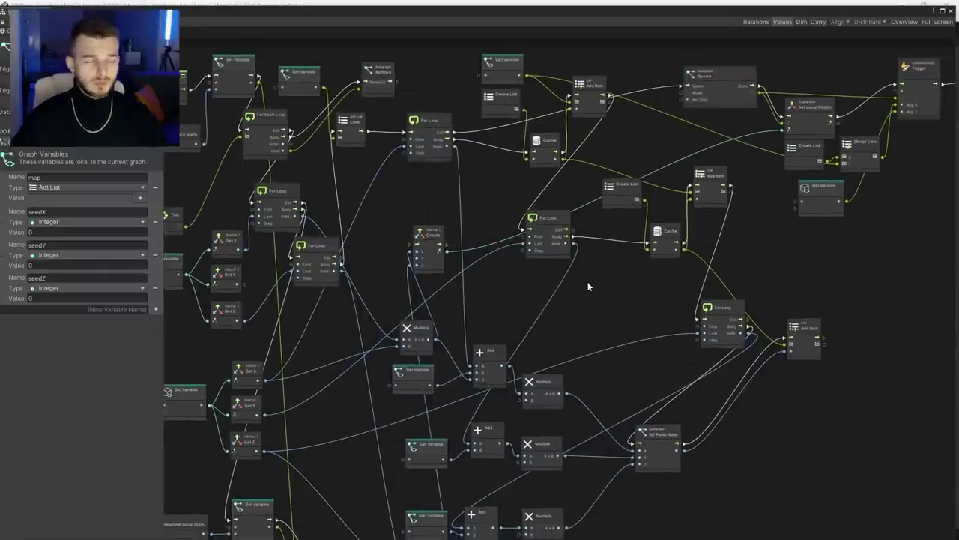
pyautogui.scroll(-3, 586, 314)
pyautogui.scroll(-3, 592, 318)
pyautogui.scroll(-2, 591, 318)
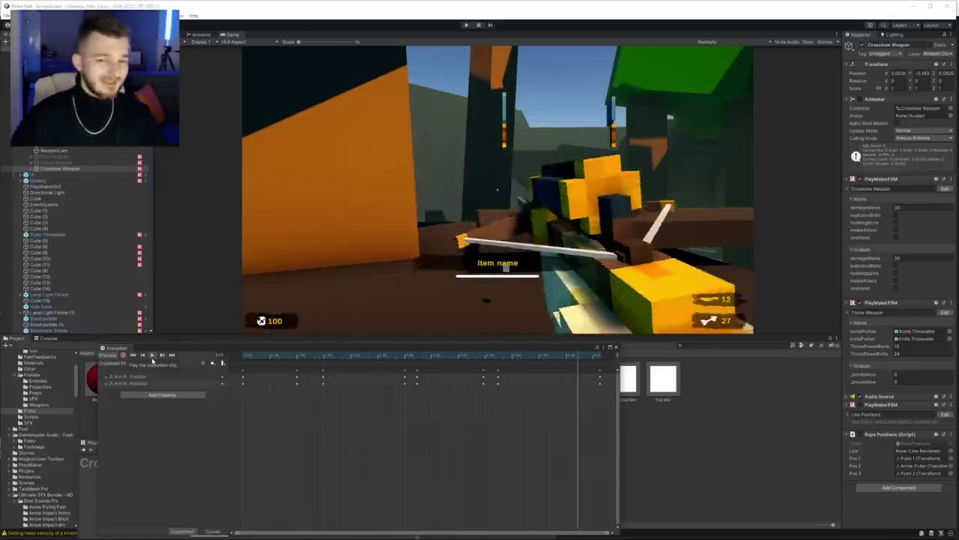
# Preview the Crossbow Reload clip, then fire the grappling hook in the running game
pyautogui.click(150, 364)
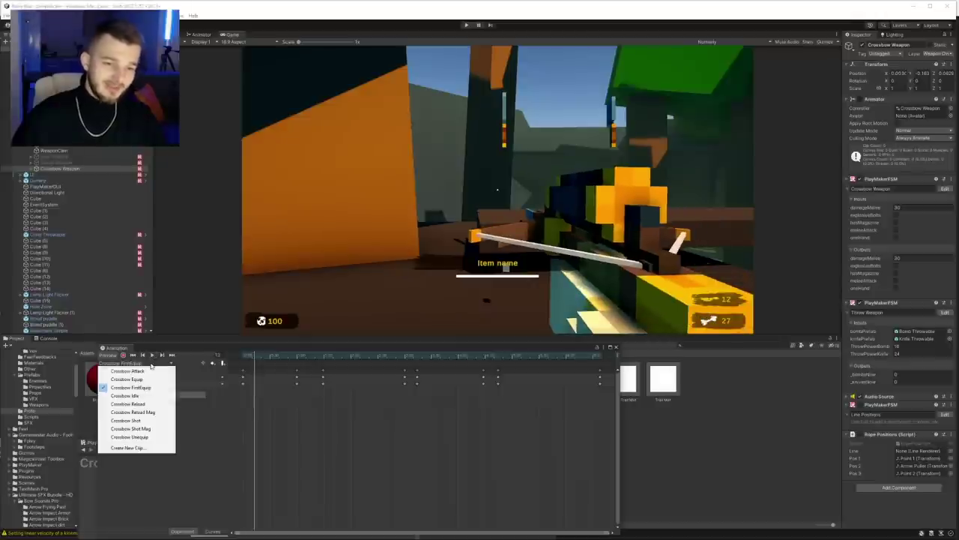
pyautogui.click(164, 407)
pyautogui.click(152, 356)
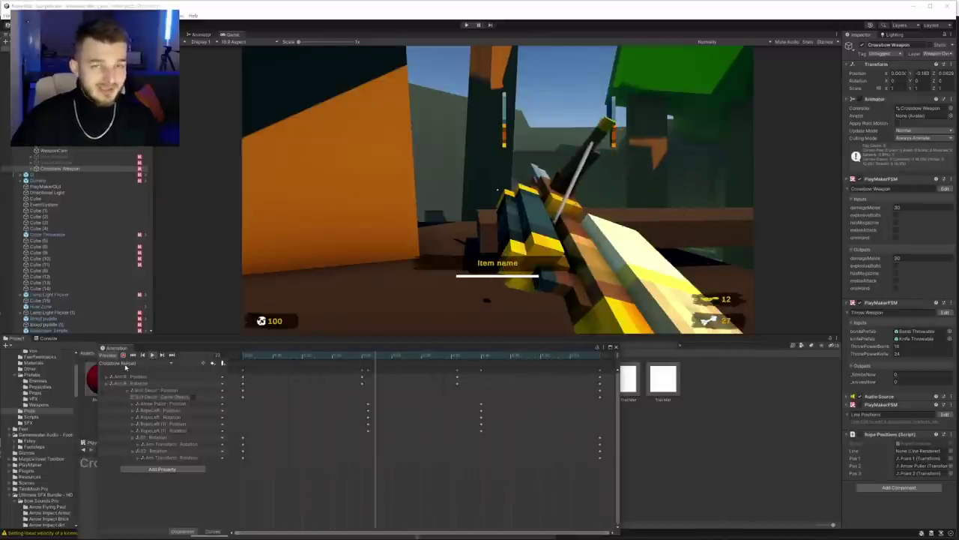
pyautogui.click(150, 364)
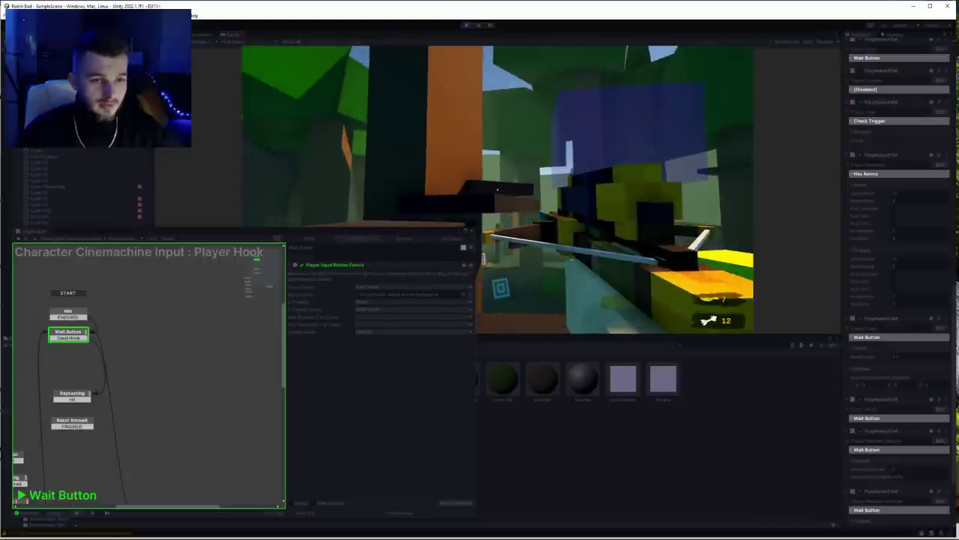
pyautogui.click(497, 190)
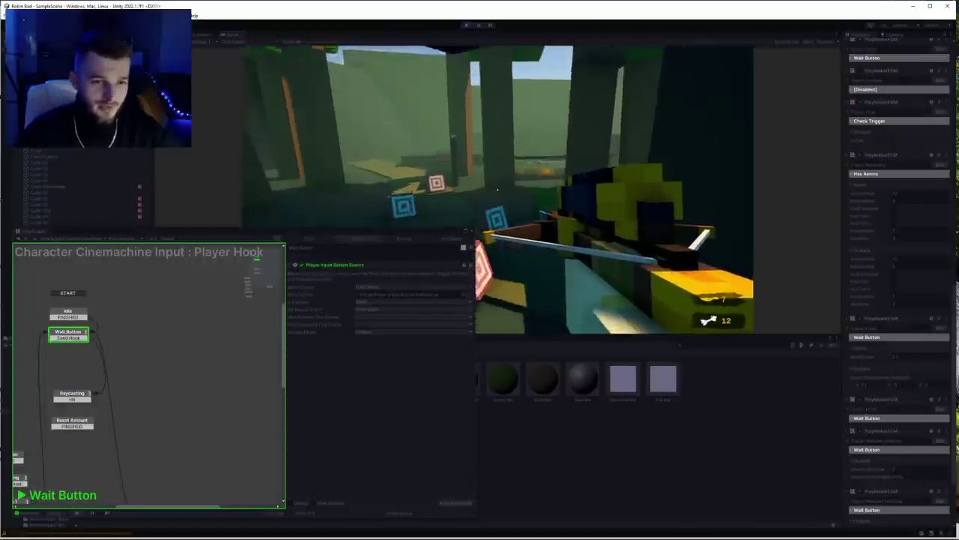
# Fire the grappling hook at the treetops while inspecting the Player Hook's Raycasting state actions
pyautogui.click(497, 190)
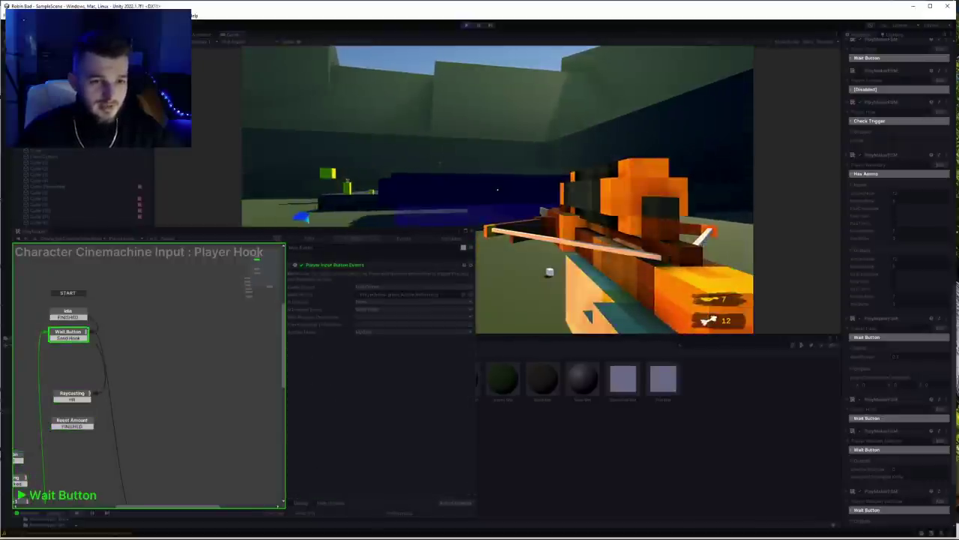
pyautogui.rightClick(174, 337)
pyautogui.click(62, 401)
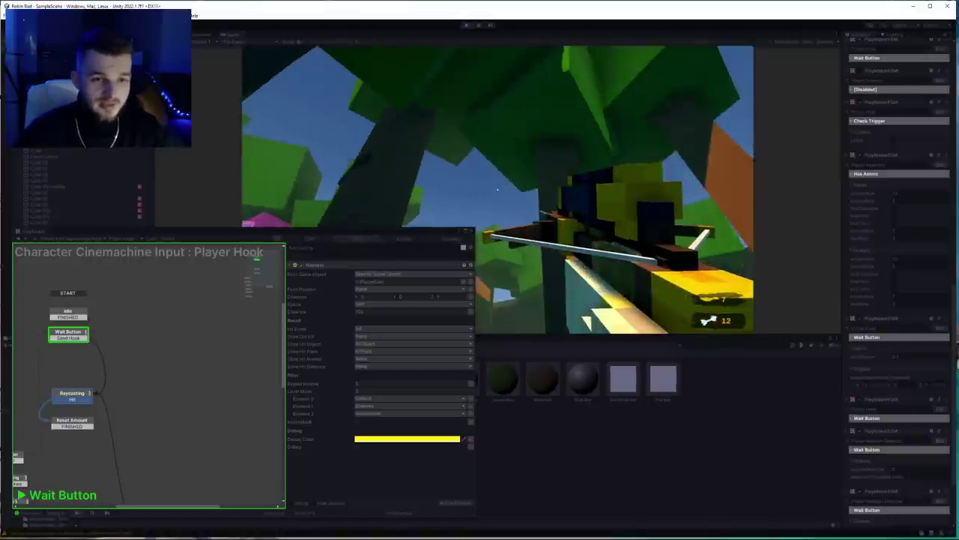
pyautogui.click(497, 190)
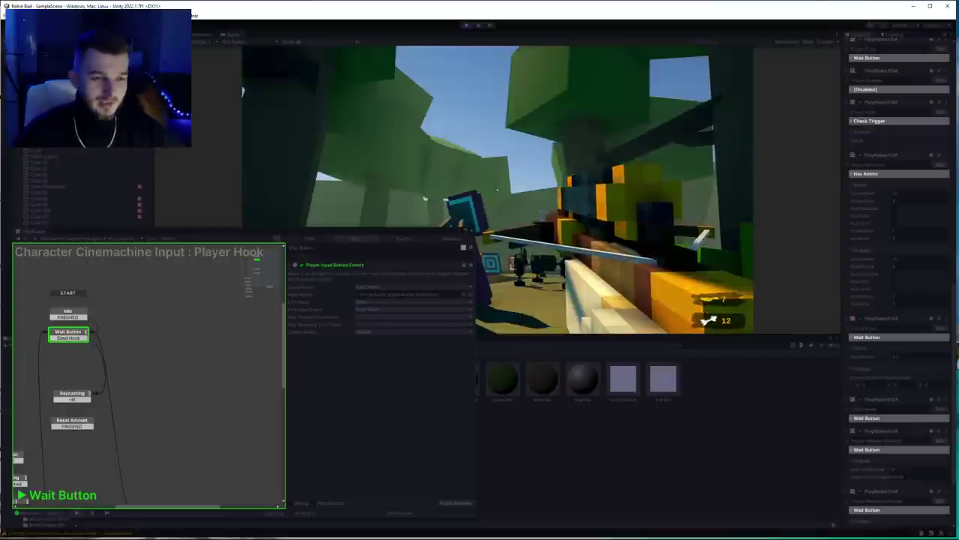
# Fire the grappling hook twice more with the E key during Play mode
pyautogui.press('e')
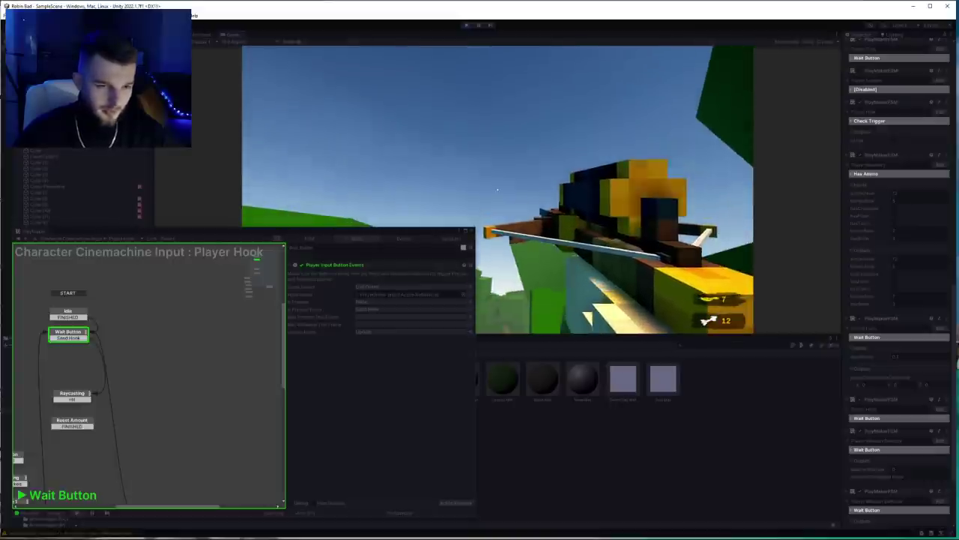
pyautogui.press('e')
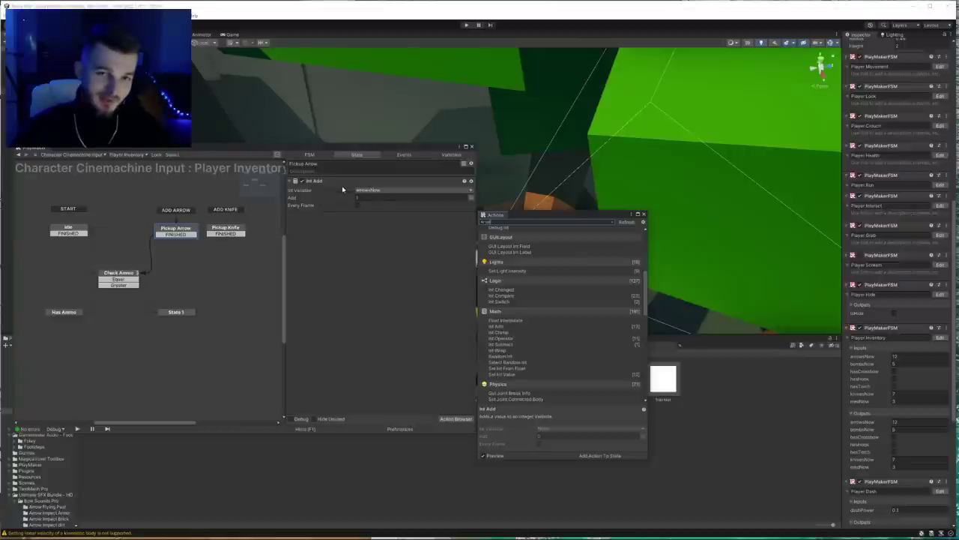
# Add Int Subtract, Set Int Value and Int Operator under Int Add, deleting the stray Int Clamp
pyautogui.click(507, 344)
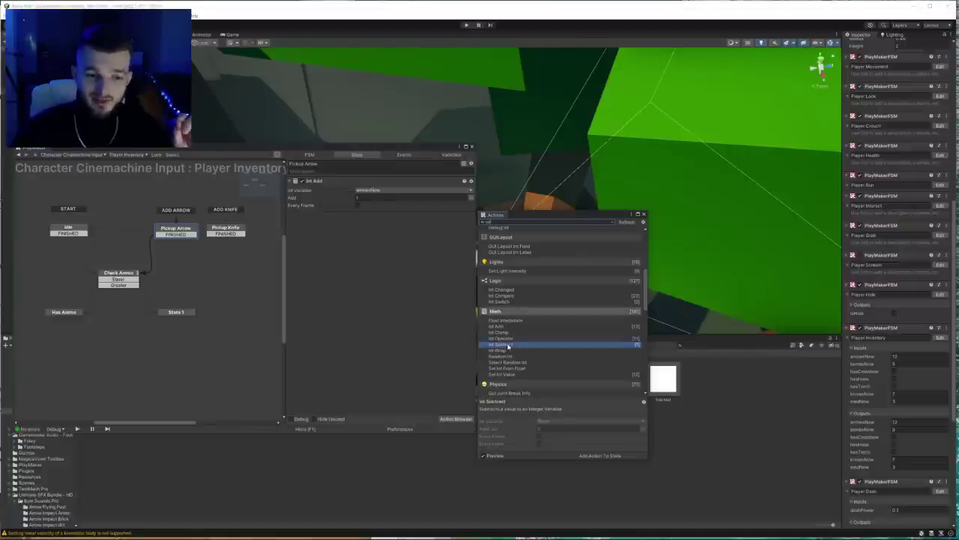
pyautogui.moveTo(507, 344); pyautogui.dragTo(420, 273)
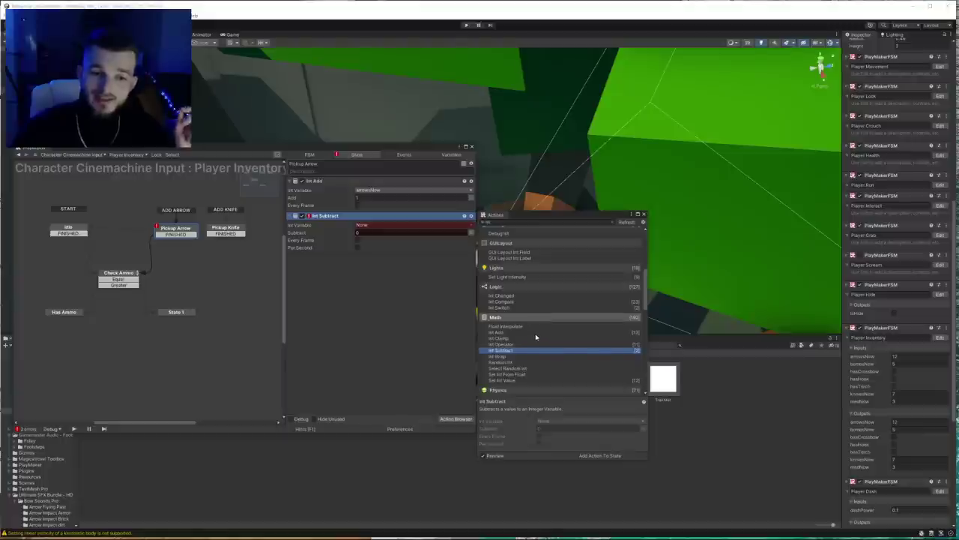
pyautogui.moveTo(500, 338); pyautogui.dragTo(388, 328)
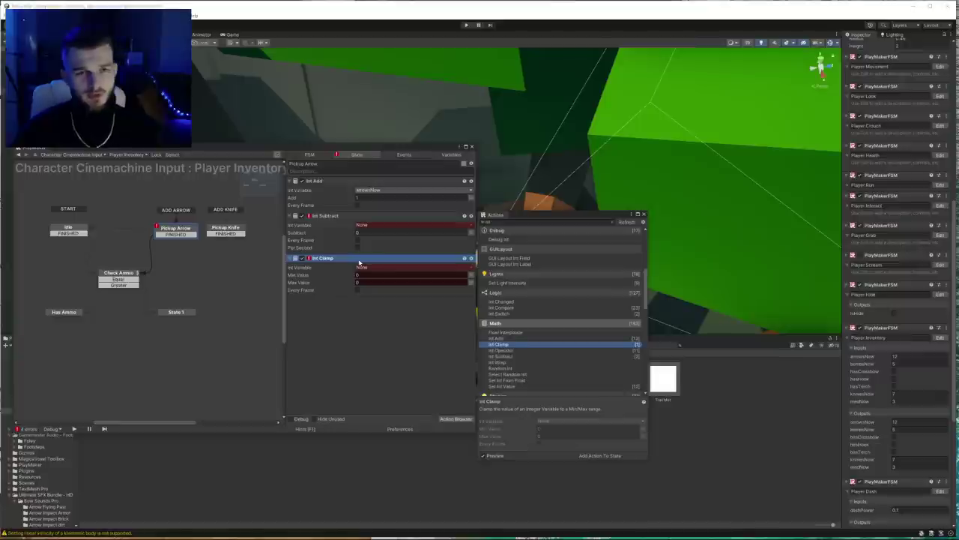
pyautogui.press('Delete')
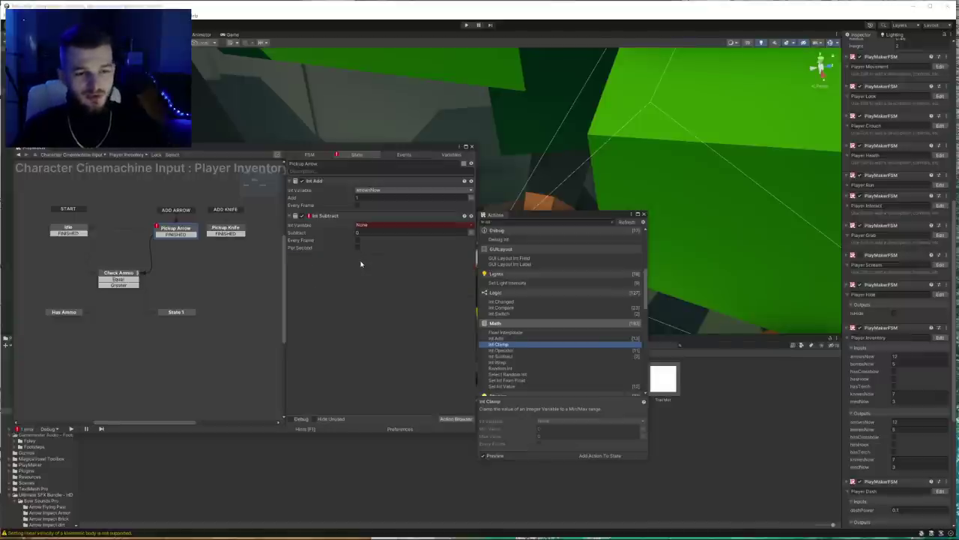
pyautogui.click(500, 386)
pyautogui.moveTo(453, 343); pyautogui.dragTo(405, 292)
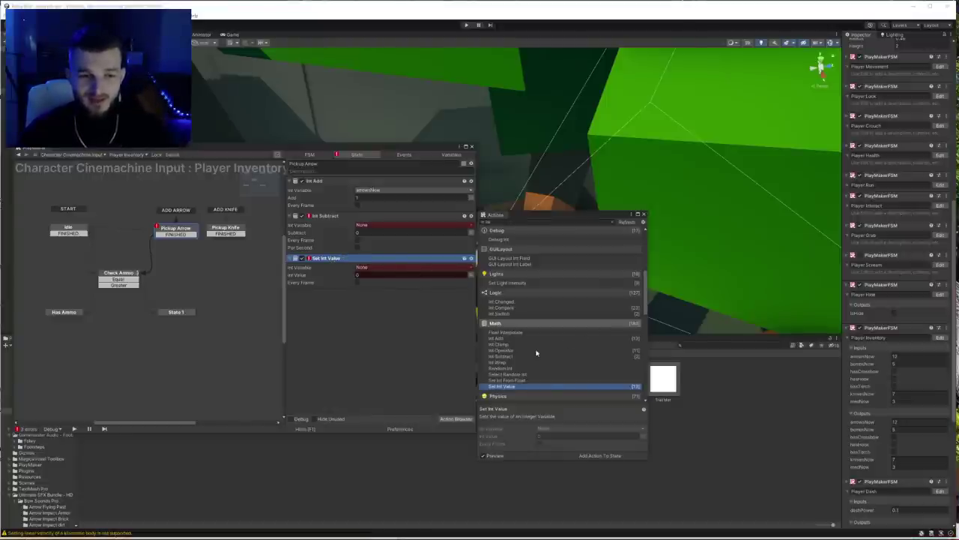
pyautogui.click(510, 350)
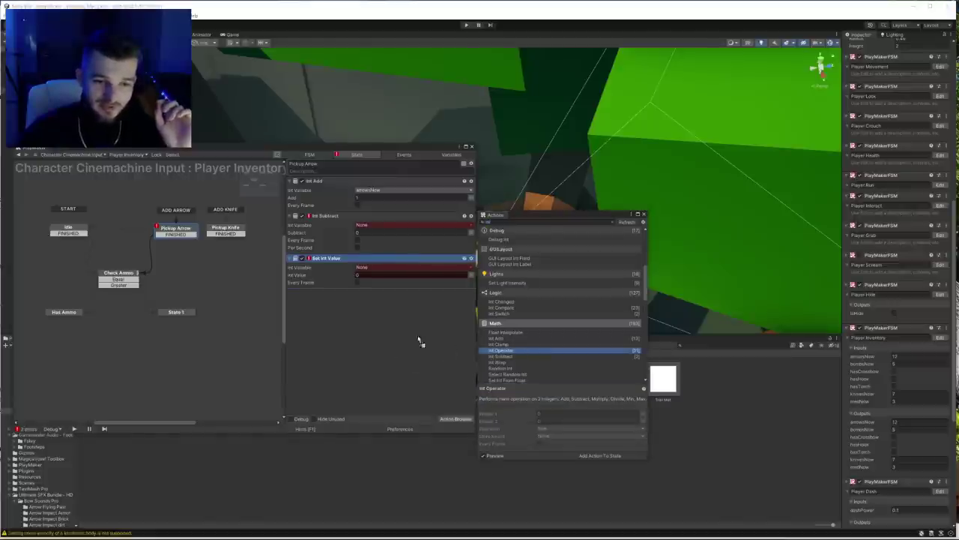
pyautogui.moveTo(408, 343); pyautogui.dragTo(404, 335)
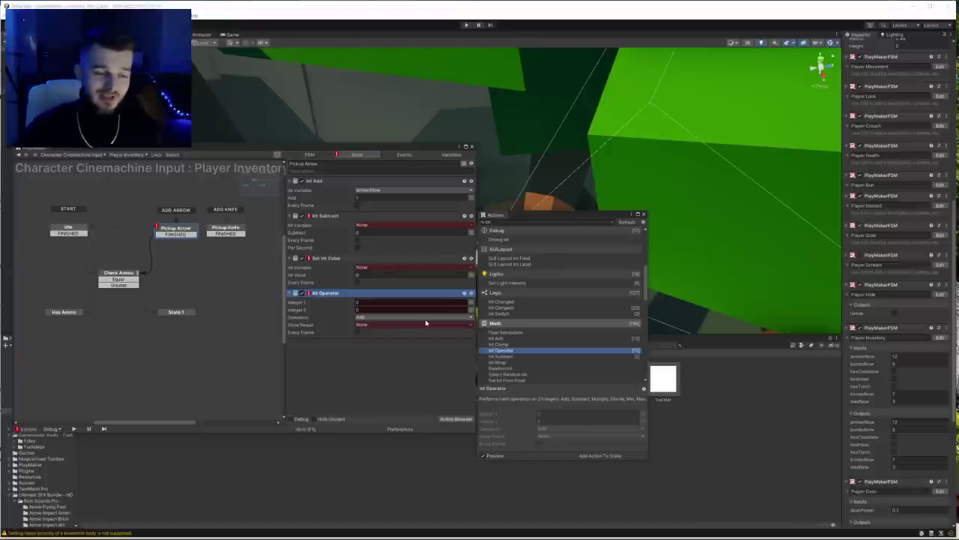
# Check the Int Operator's operation list and keep Add selected
pyautogui.click(420, 318)
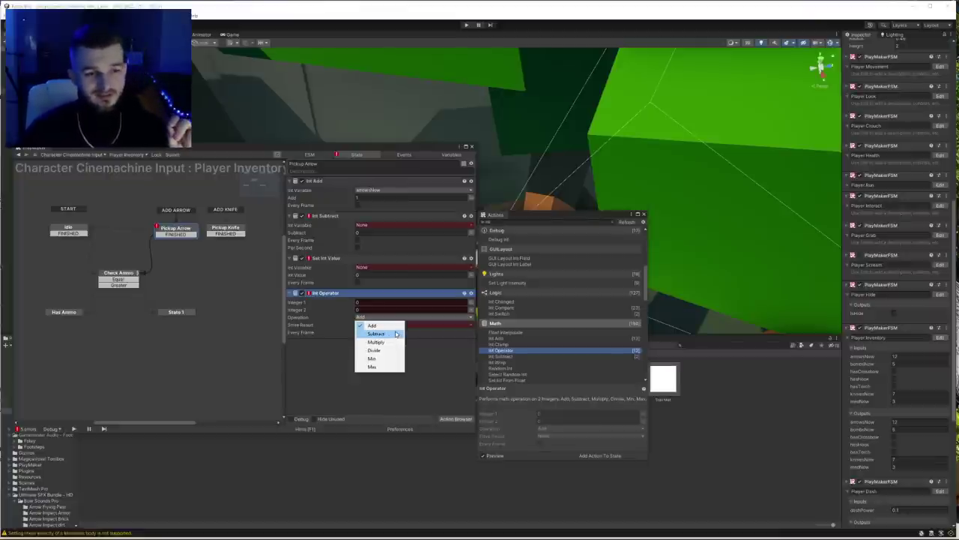
pyautogui.click(508, 365)
pyautogui.scroll(-1, 508, 365)
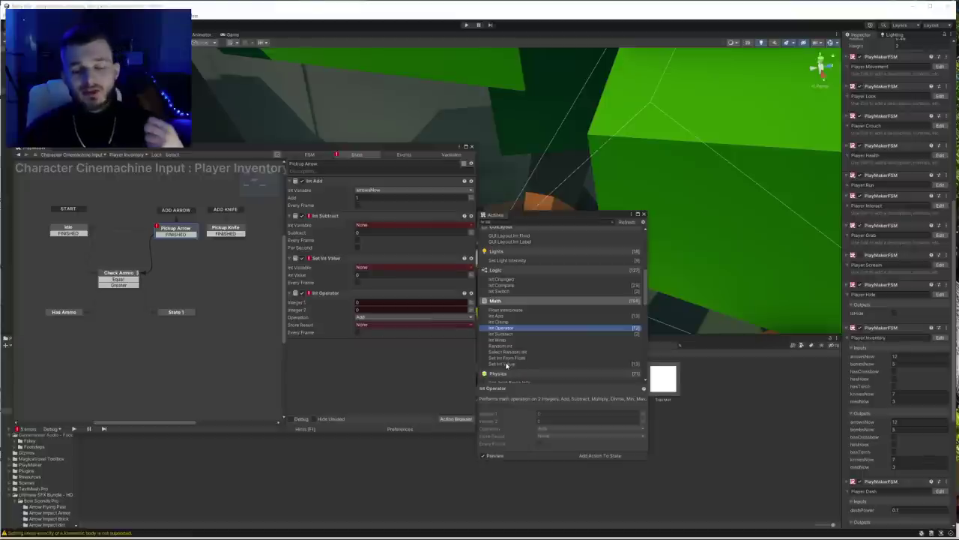
# Append another Set Int Value action with a plain-number Int Value, then switch to the C# ammo script
pyautogui.moveTo(508, 365); pyautogui.dragTo(385, 368)
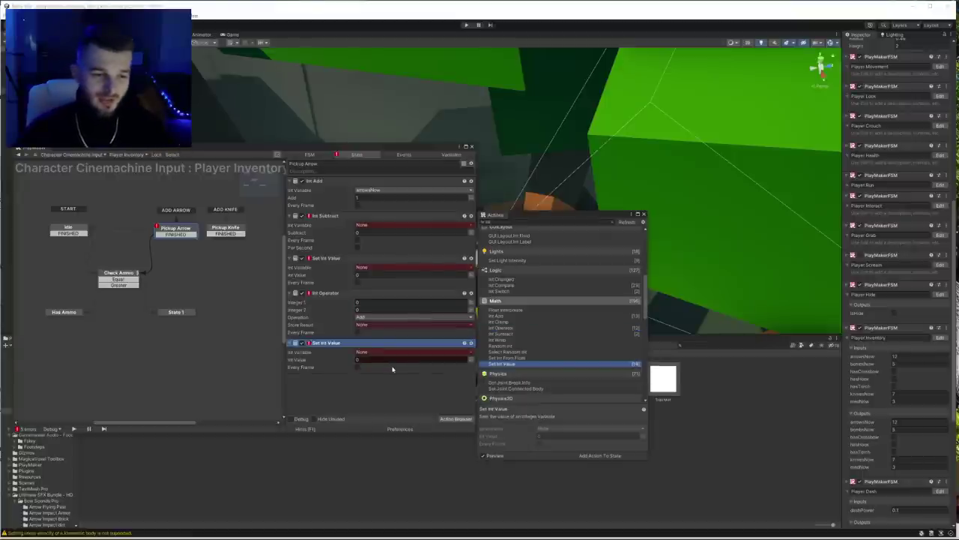
pyautogui.click(472, 361)
pyautogui.click(464, 360)
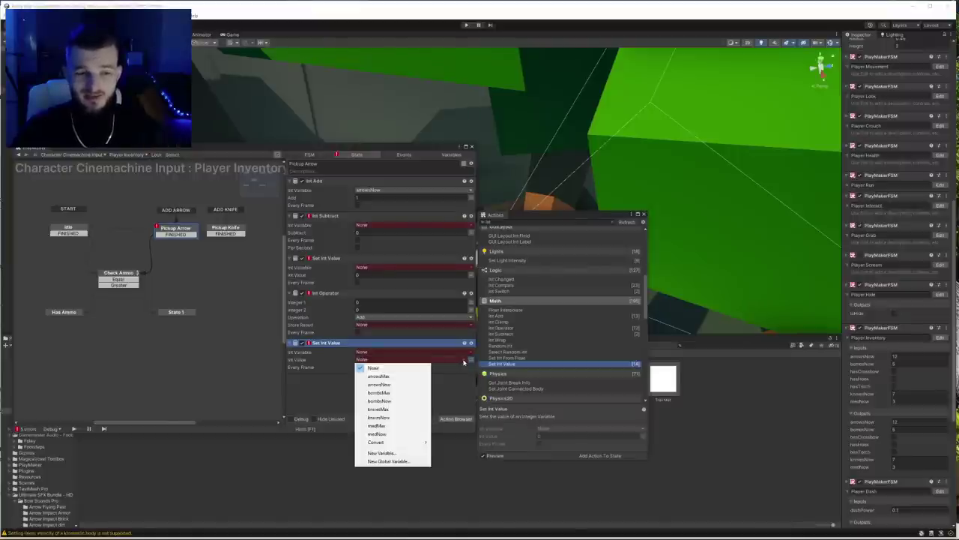
pyautogui.click(465, 362)
pyautogui.click(465, 363)
pyautogui.click(472, 362)
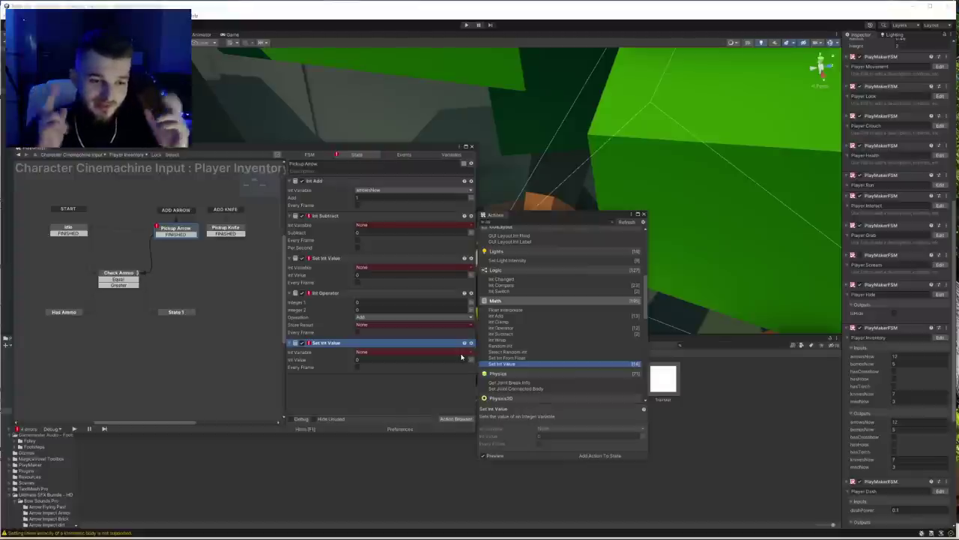
pyautogui.hotkey('alt', 'Tab')
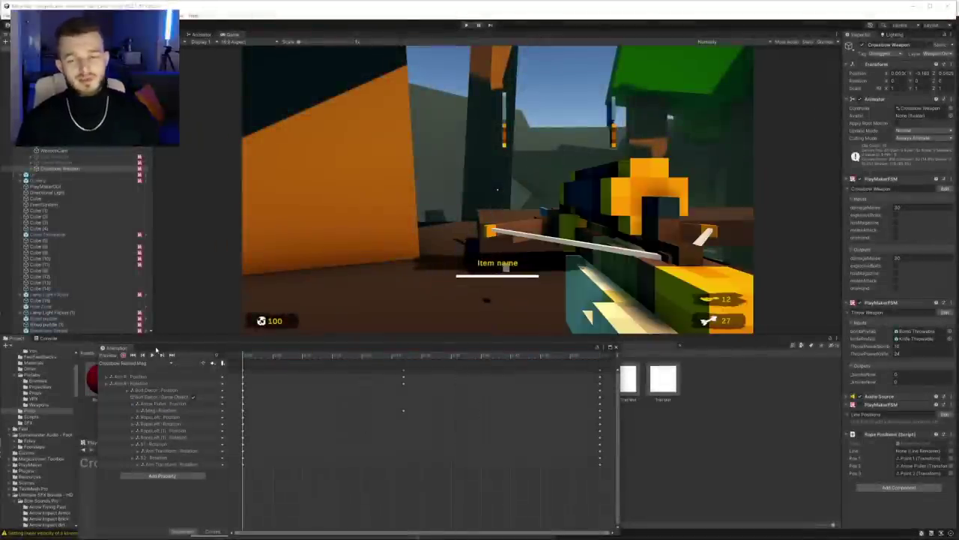
# Preview the crossbow's reload animation and select the Crossbow Weapon object
pyautogui.click(152, 355)
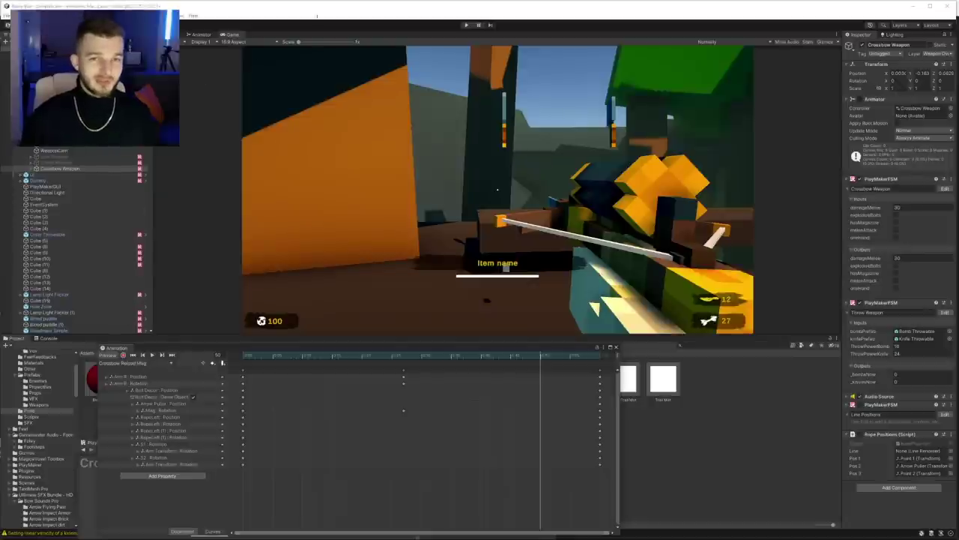
pyautogui.click(60, 168)
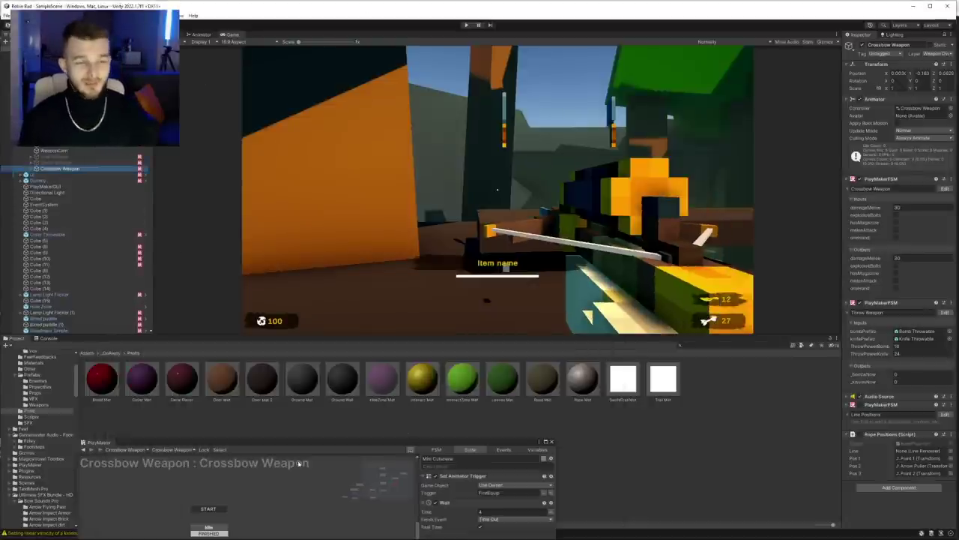
# Bring the Bow Shooting graph into view and inspect its Wait Button and Attack states
pyautogui.moveTo(262, 445); pyautogui.dragTo(262, 207)
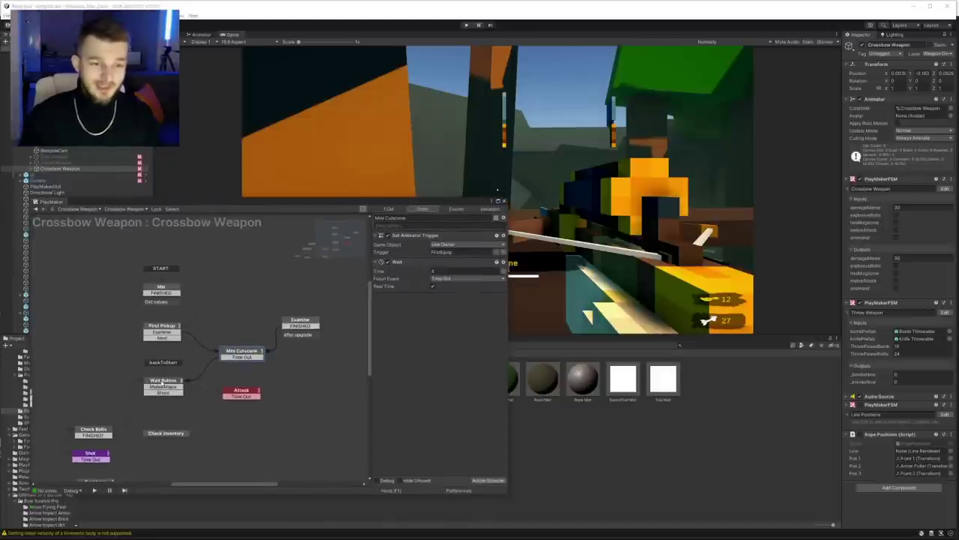
pyautogui.click(162, 382)
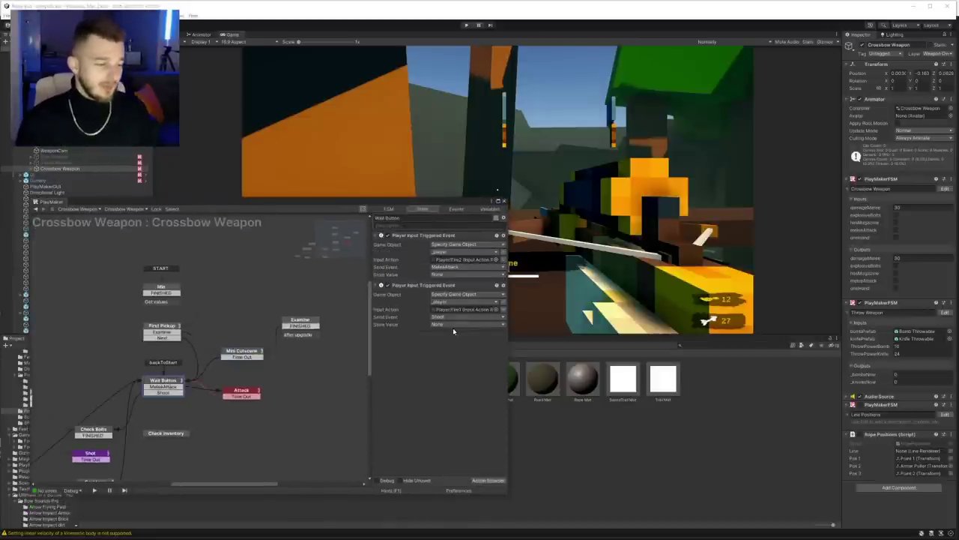
pyautogui.click(239, 392)
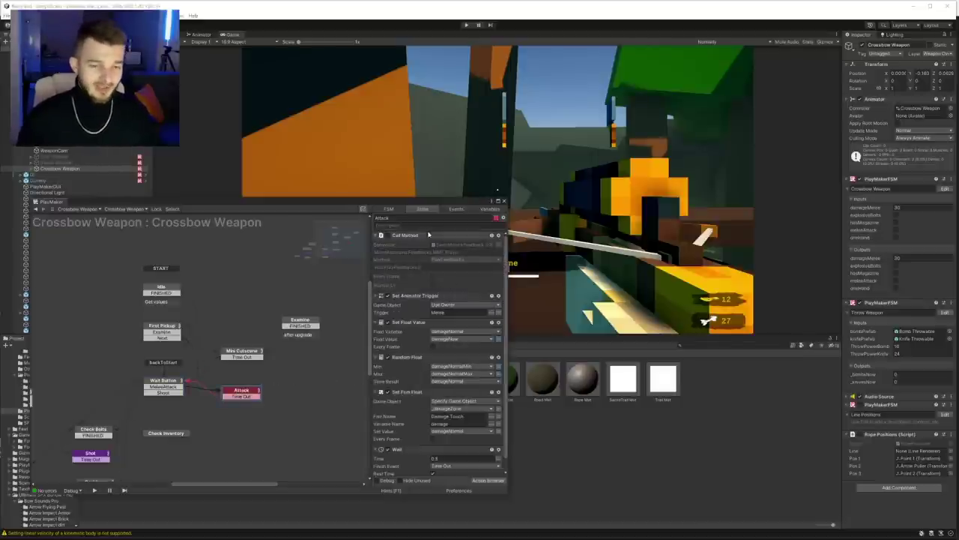
pyautogui.scroll(-1, 386, 320)
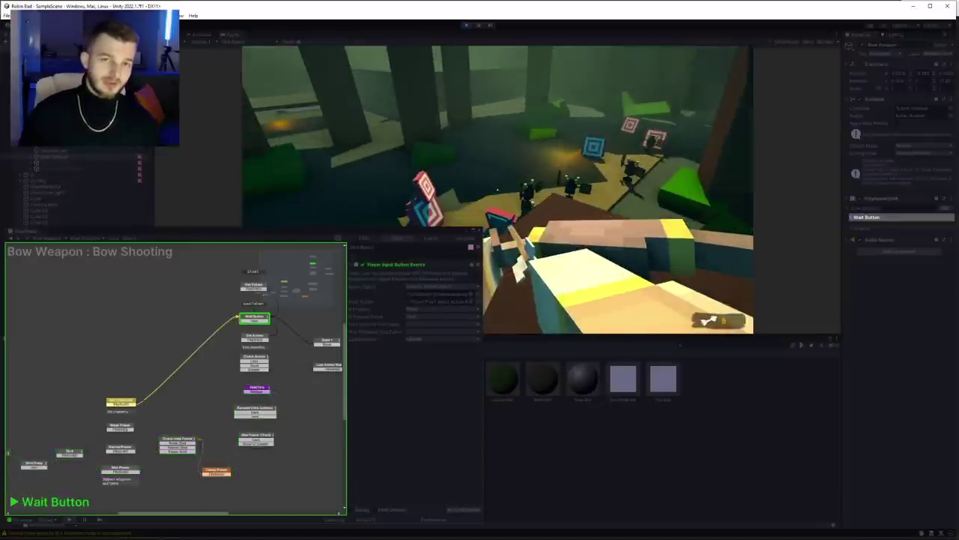
# Open the bow FSM's Variables and toggle a bool variable's value during play
pyautogui.scroll(3, 238, 344)
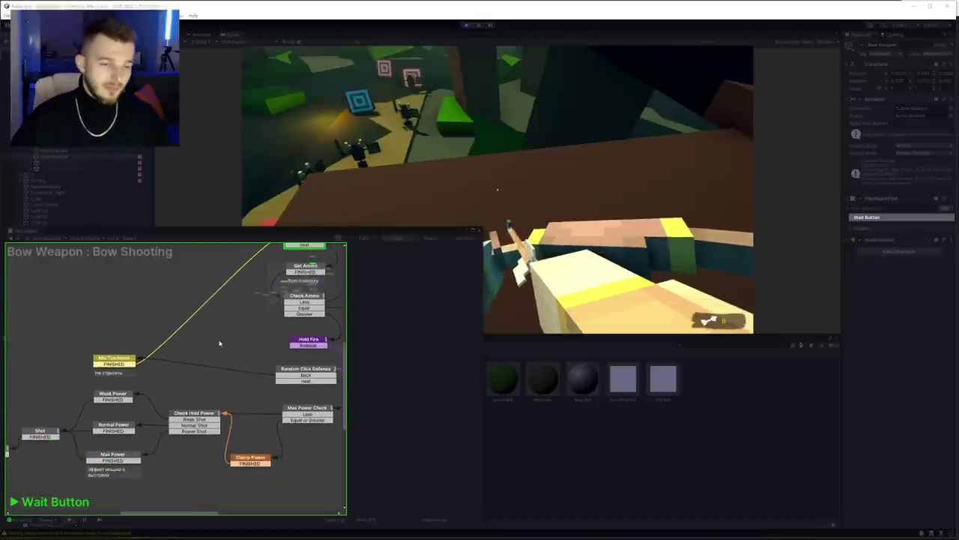
pyautogui.click(461, 239)
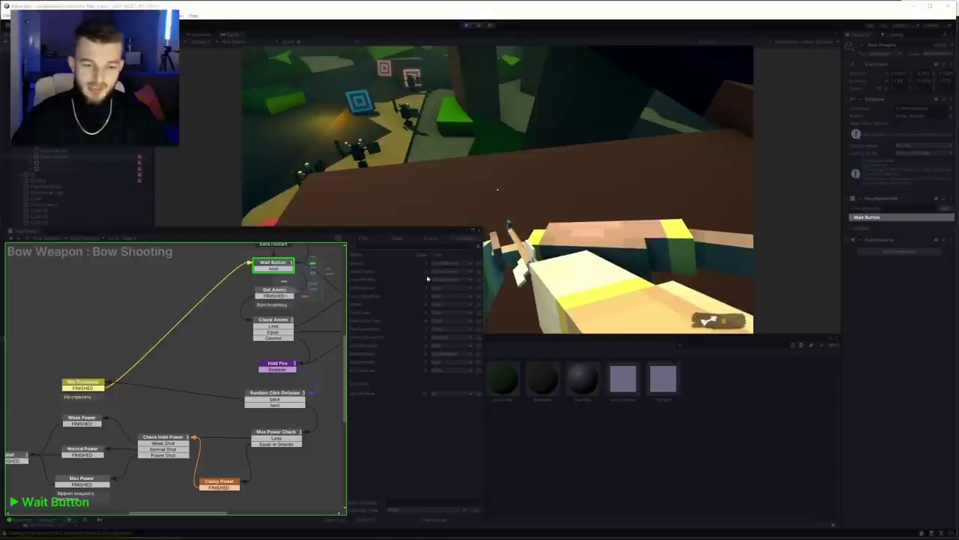
pyautogui.click(380, 329)
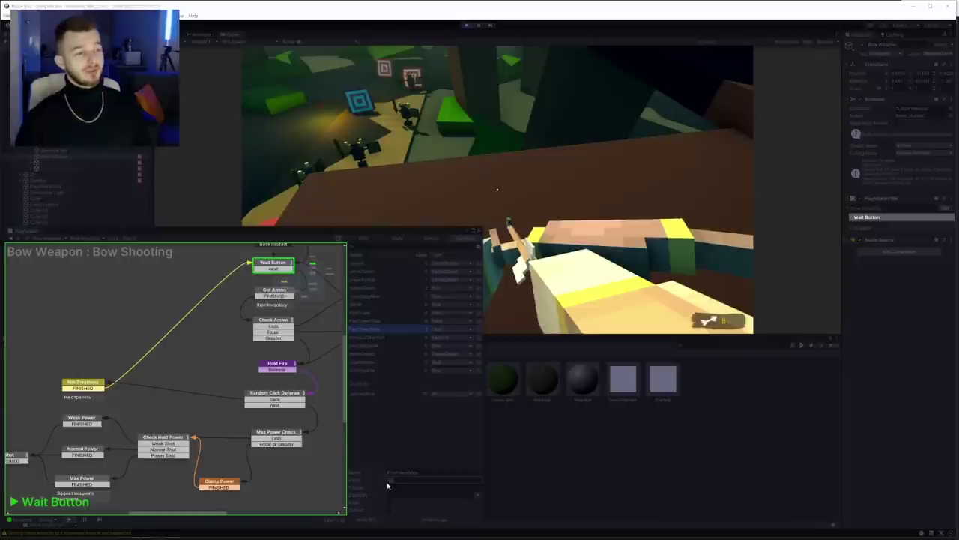
pyautogui.click(390, 480)
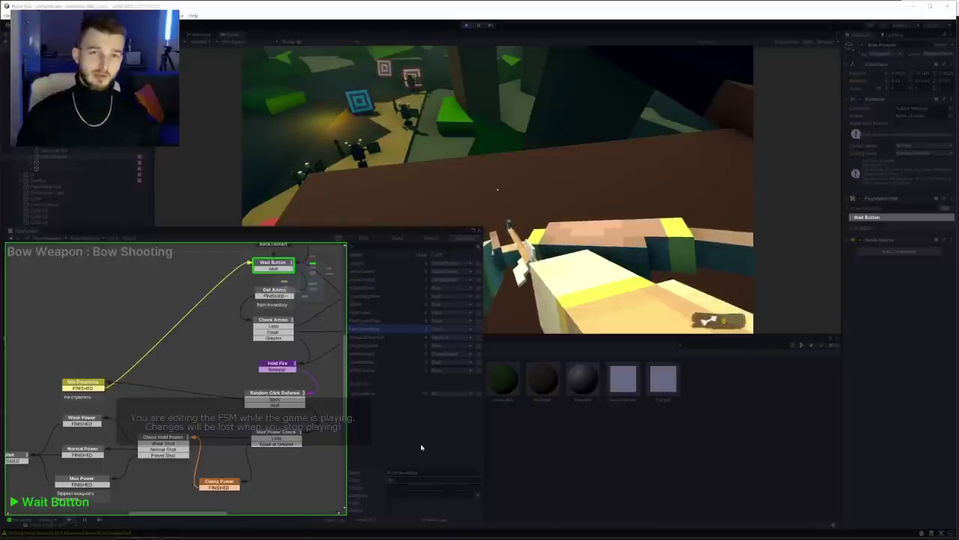
# Charge and release an arrow, inspect the Check Hold Power comparison, then stop the game
pyautogui.click(428, 215)
pyautogui.click(497, 189)
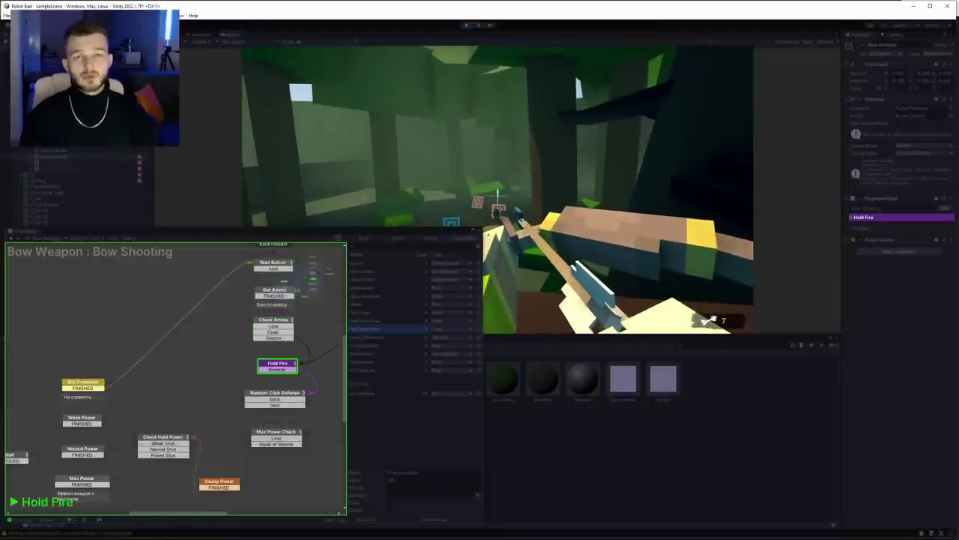
pyautogui.moveTo(498, 194); pyautogui.dragTo(500, 191)
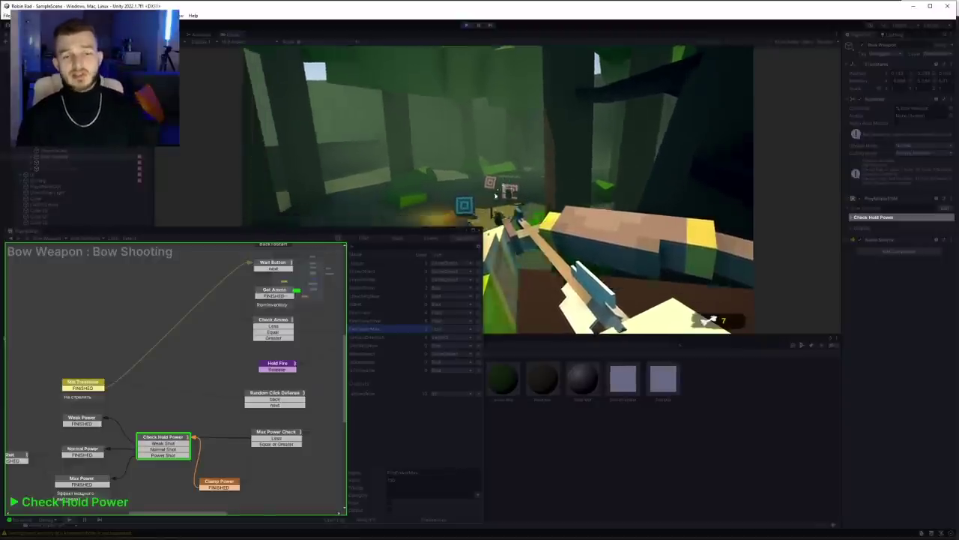
pyautogui.click(180, 437)
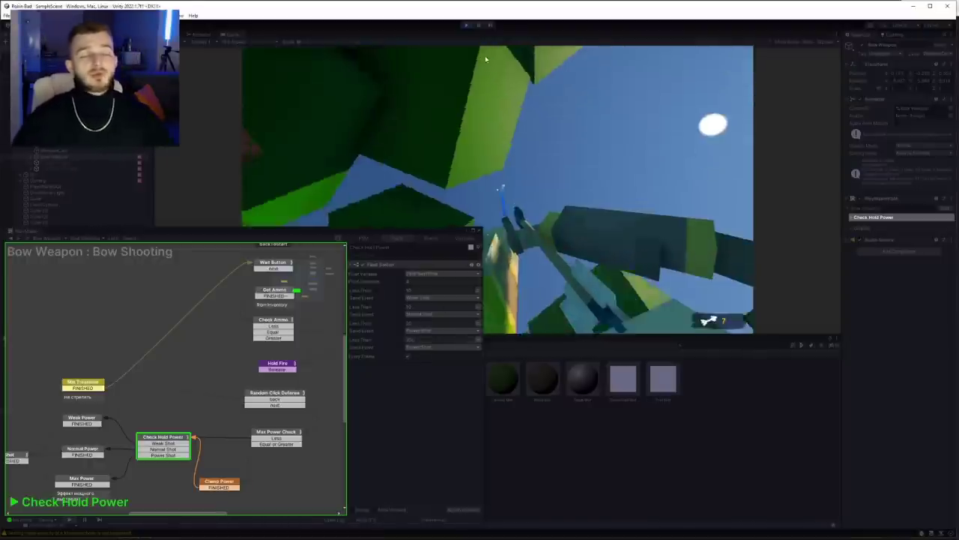
pyautogui.click(466, 25)
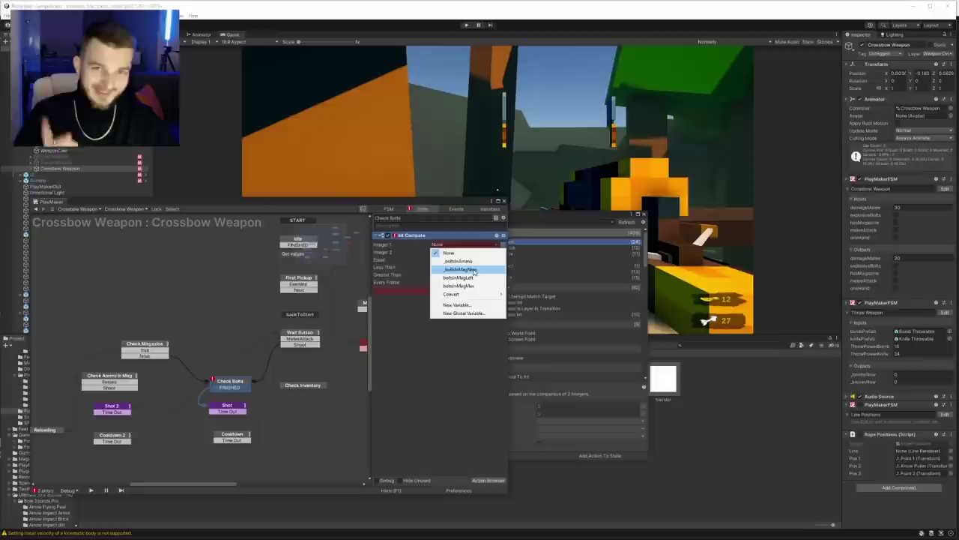
# Set Check Bolts' Int Compare Integer 1 to _boltsInAmmo and Greater Than to Shoot
pyautogui.click(477, 271)
pyautogui.click(464, 245)
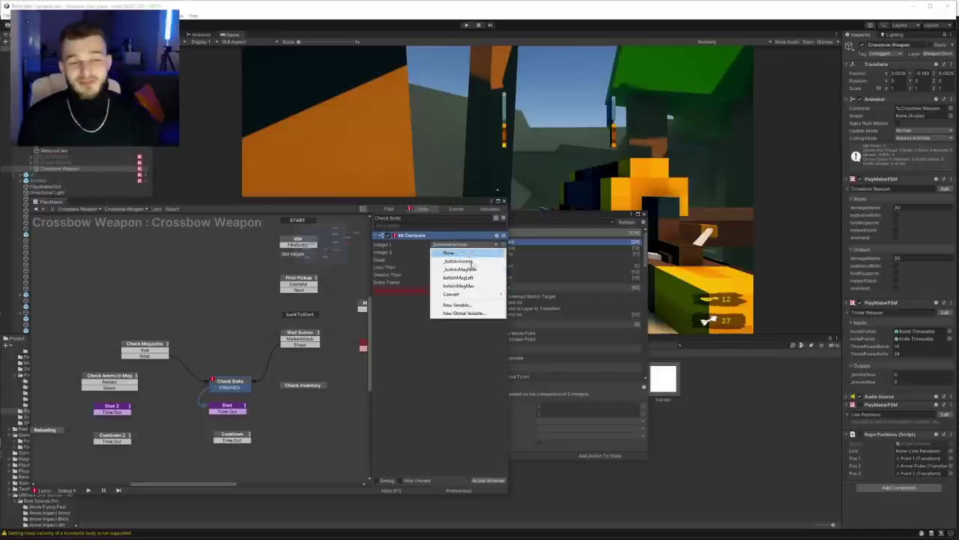
pyautogui.click(474, 262)
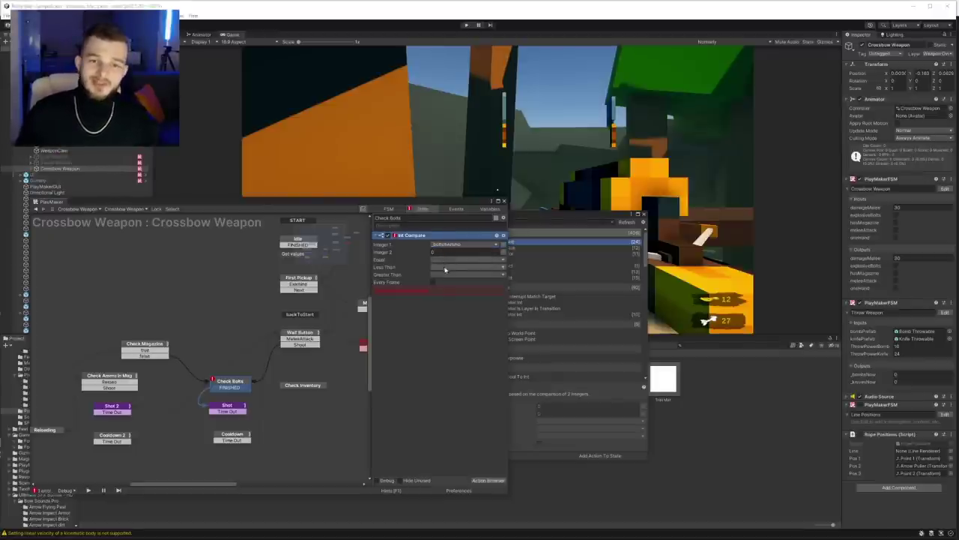
pyautogui.click(445, 273)
pyautogui.click(455, 357)
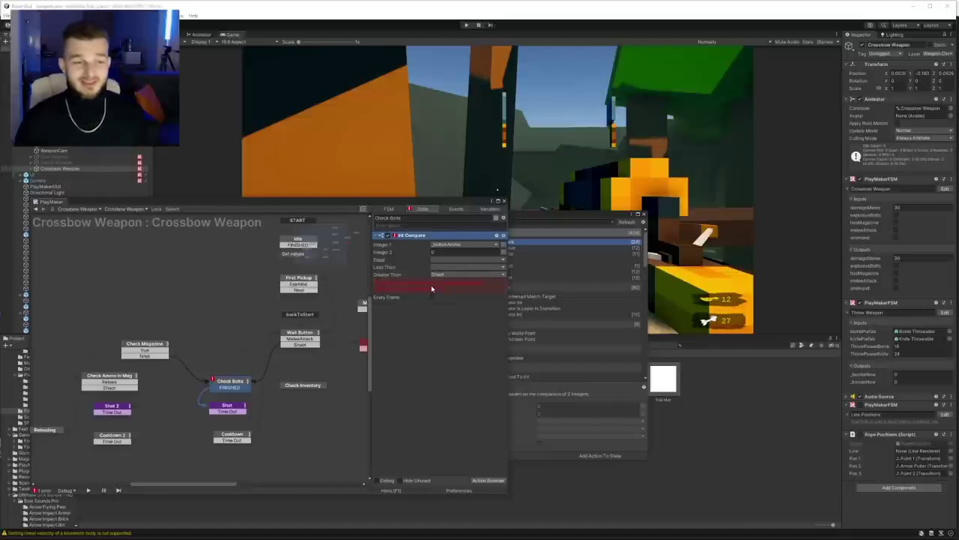
# Delete Check Bolts' FINISHED transition and review the Shot, Check Ammo in Mag and Check Bolts states
pyautogui.rightClick(229, 387)
pyautogui.click(263, 475)
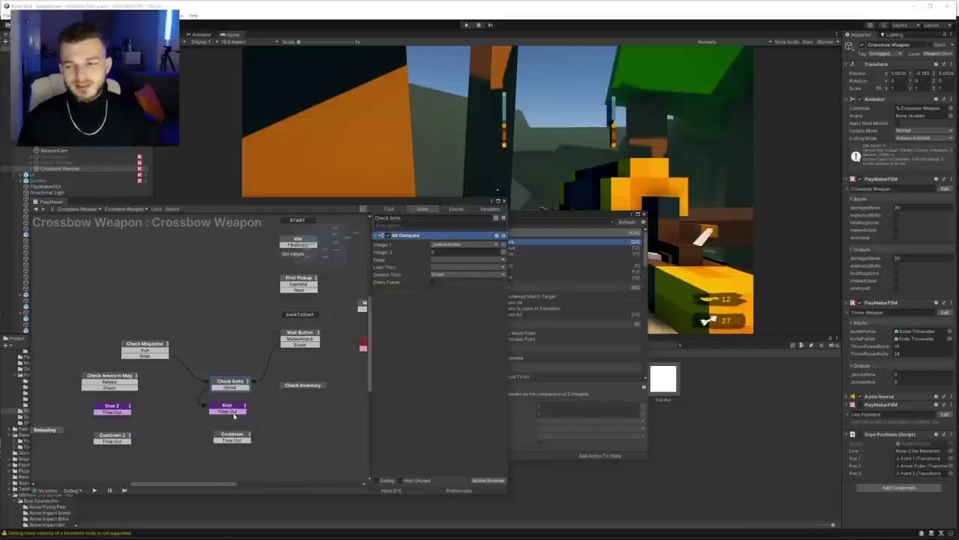
pyautogui.click(230, 408)
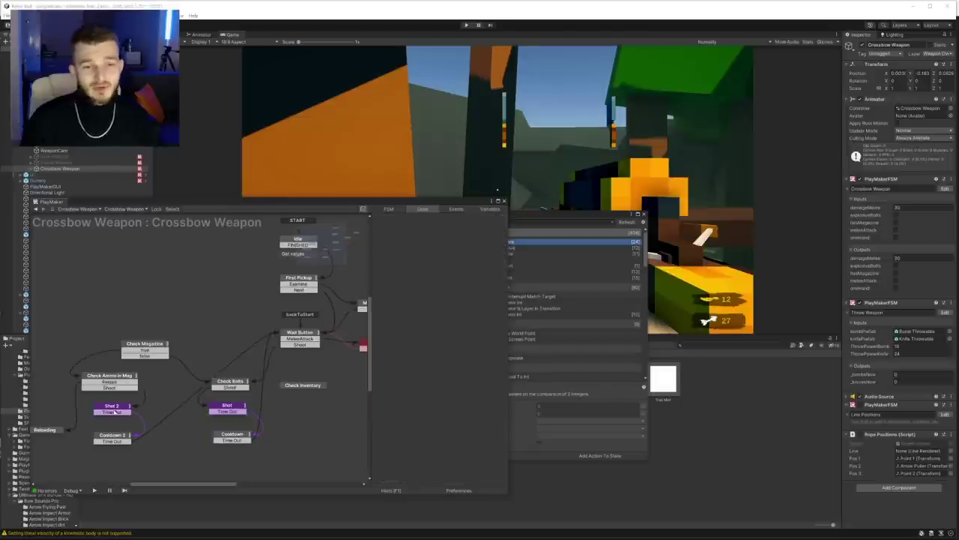
pyautogui.click(114, 379)
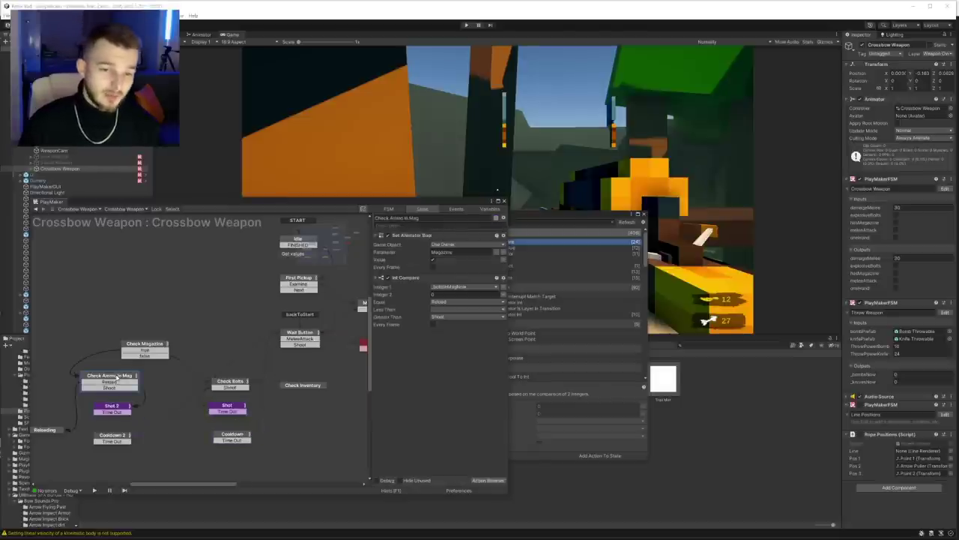
pyautogui.click(233, 386)
pyautogui.click(489, 208)
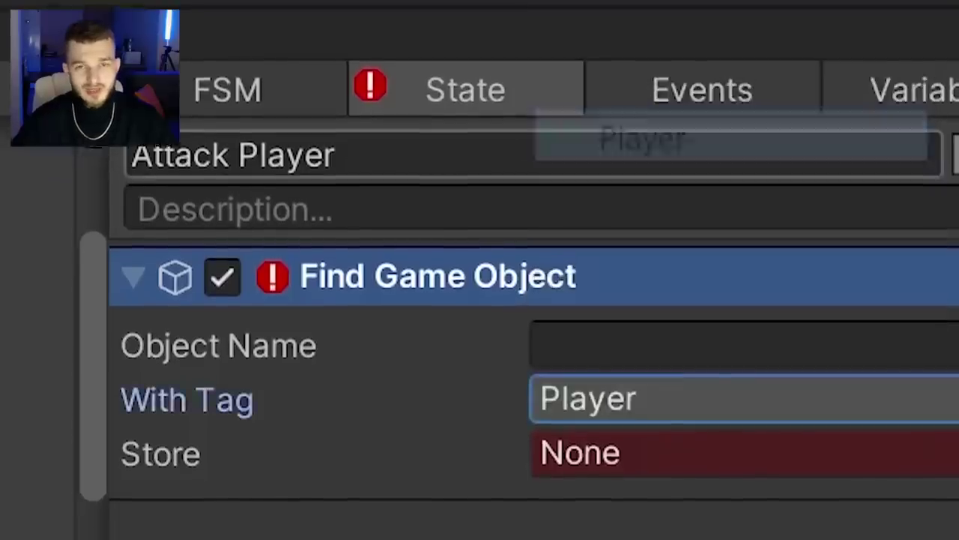
# Store the found object in a new 'Player' variable and make Player the agent's destination
pyautogui.click(674, 453)
pyautogui.click(717, 514)
pyautogui.write('Pla')
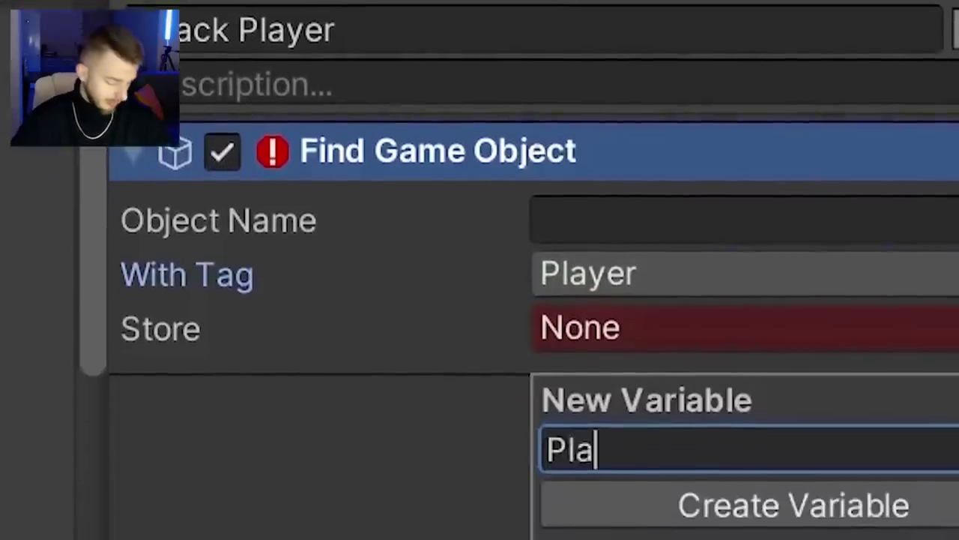
pyautogui.write('yer')
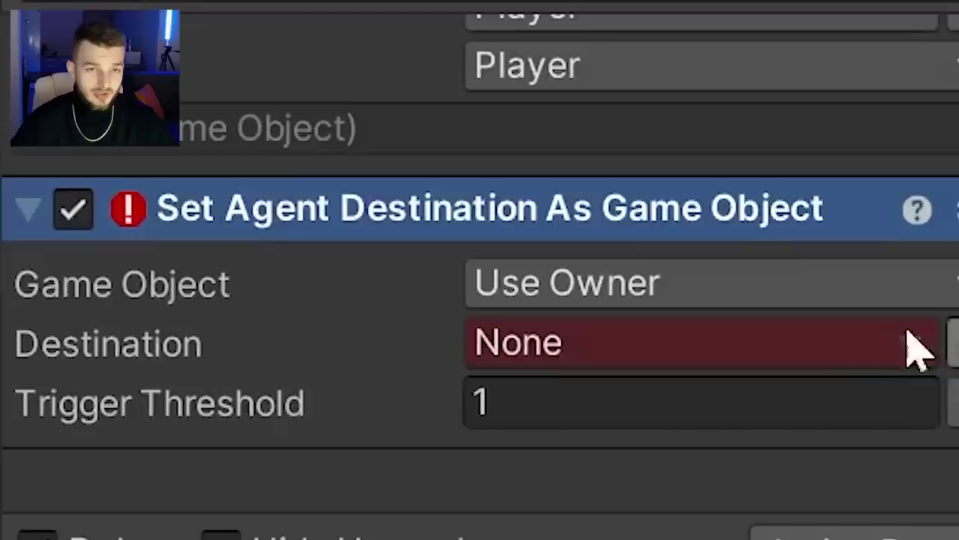
pyautogui.click(854, 350)
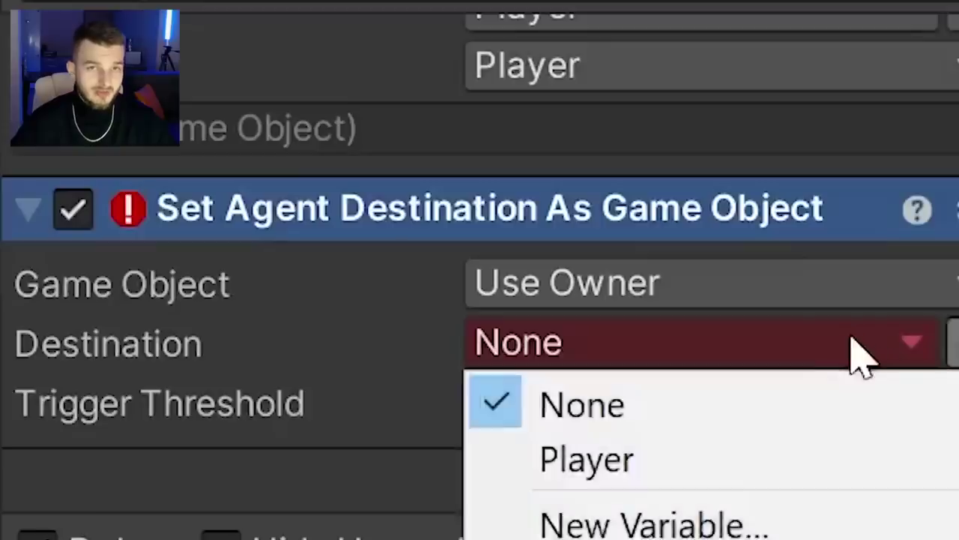
pyautogui.click(798, 472)
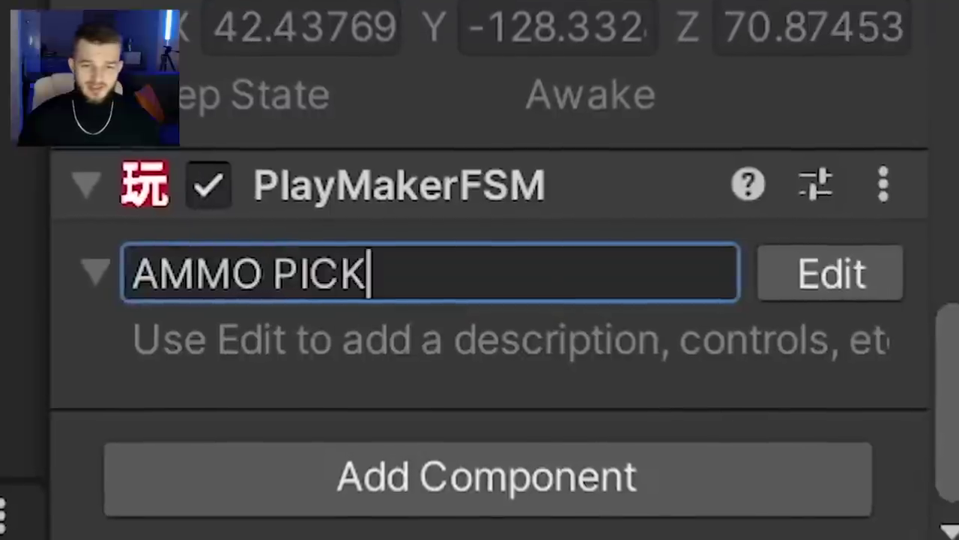
pyautogui.write('UP')
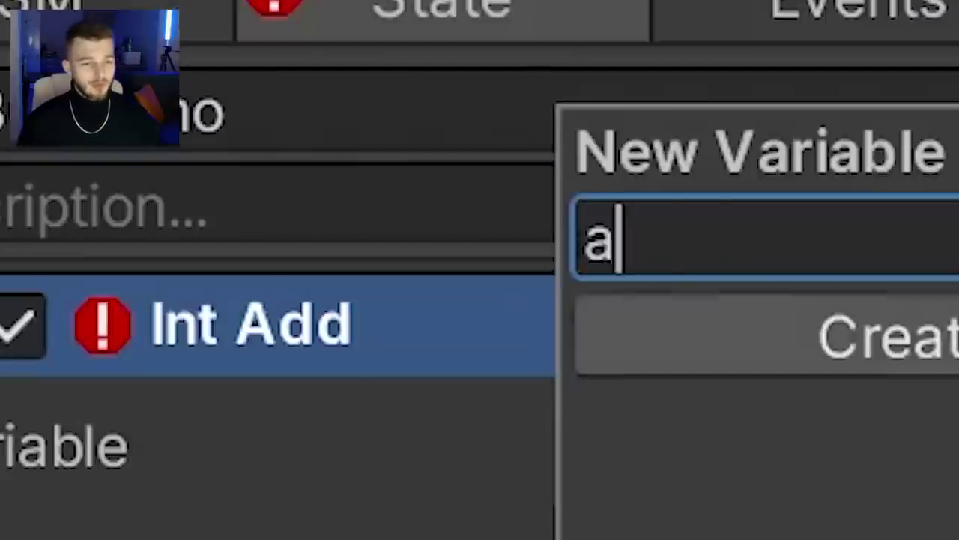
pyautogui.write('30')
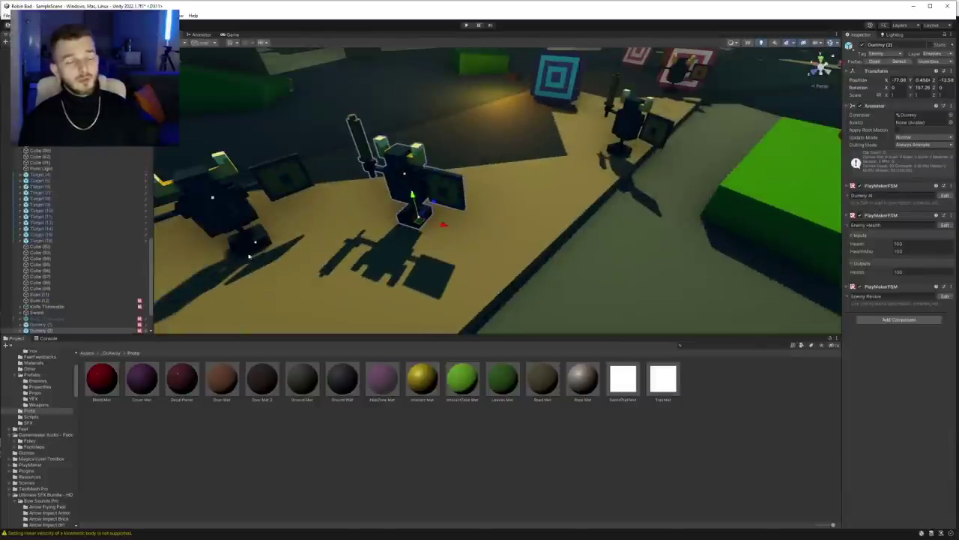
# Review the Dummy AI's Check Alive and Attack states, then Enemy Health's Check Alive state
pyautogui.click(943, 196)
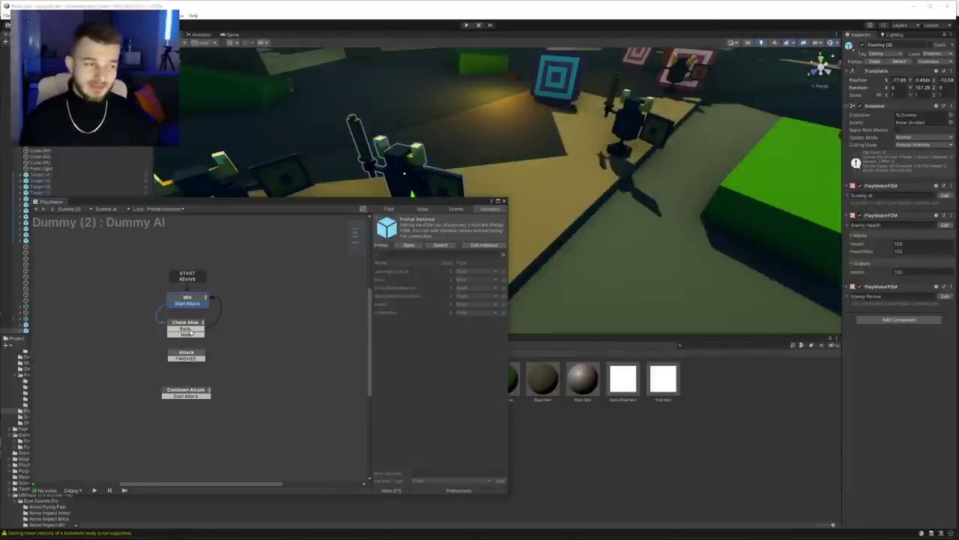
pyautogui.click(194, 323)
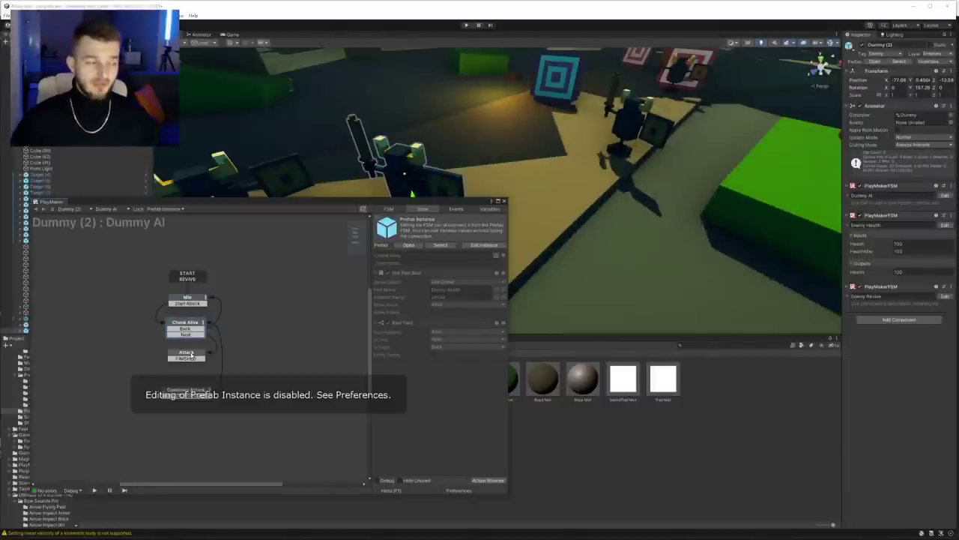
pyautogui.click(192, 355)
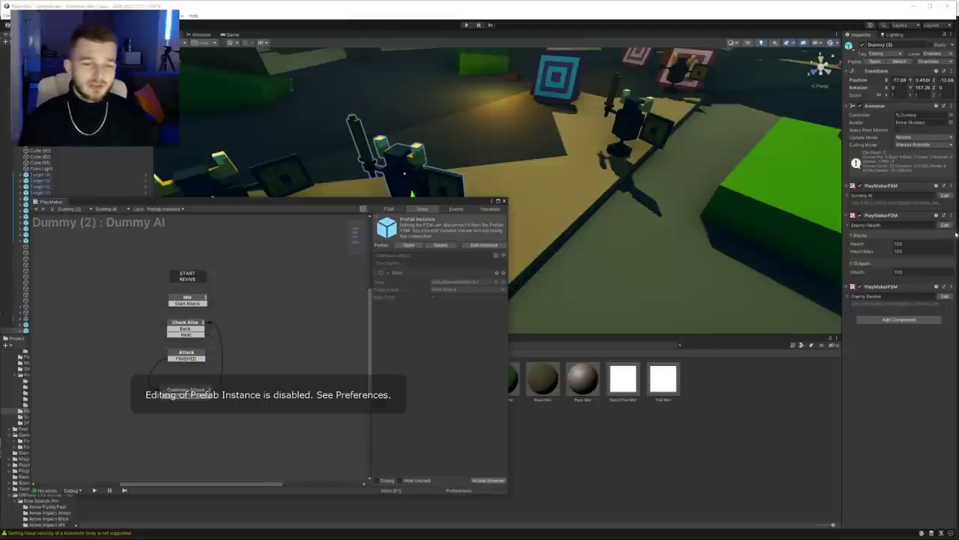
pyautogui.click(949, 226)
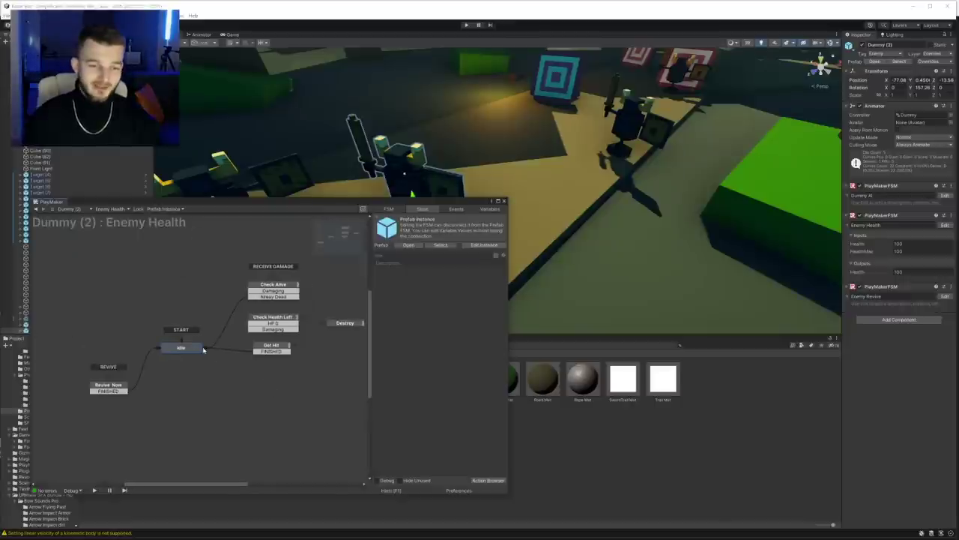
pyautogui.click(283, 287)
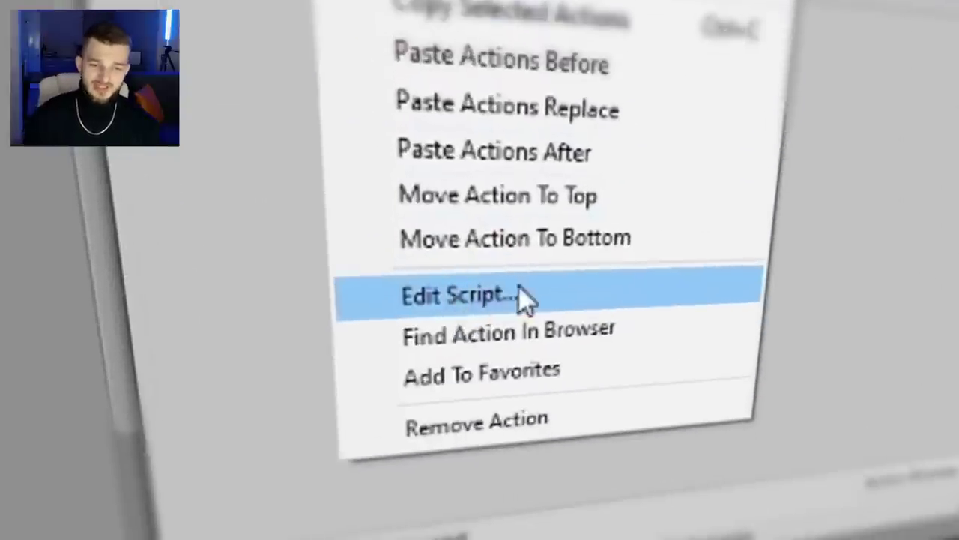
# Open the Get Key Down action's script via Edit Script
pyautogui.click(474, 351)
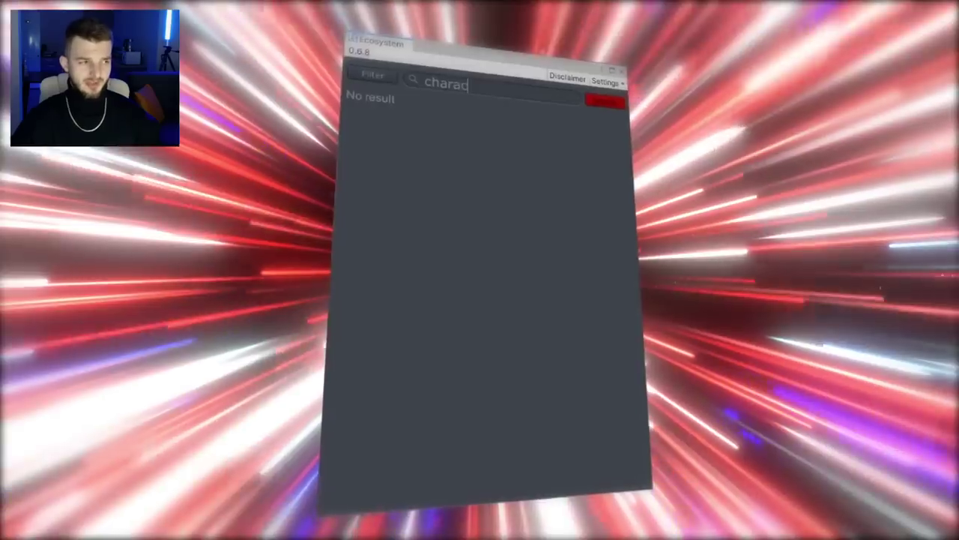
# Search the PlayMaker Ecosystem browser for 'character' assets
pyautogui.write('ter')
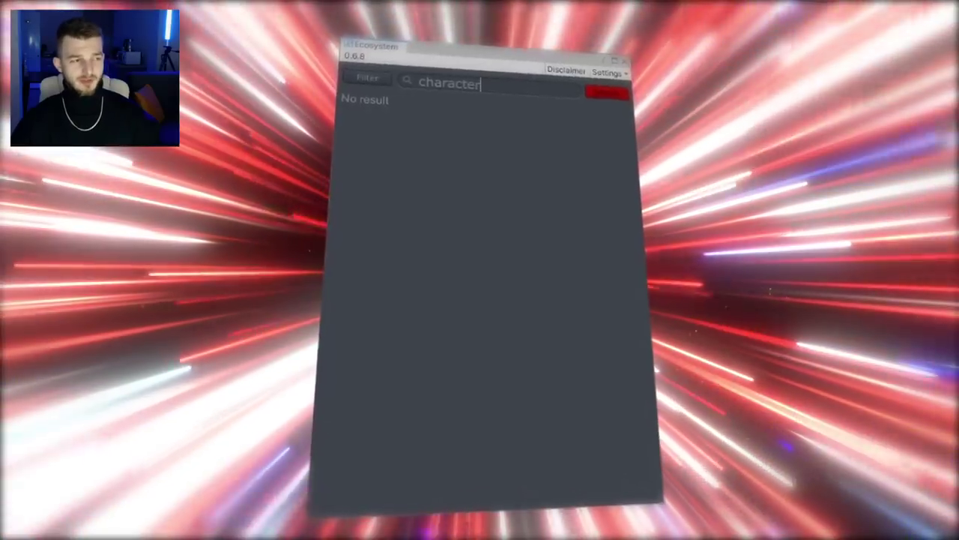